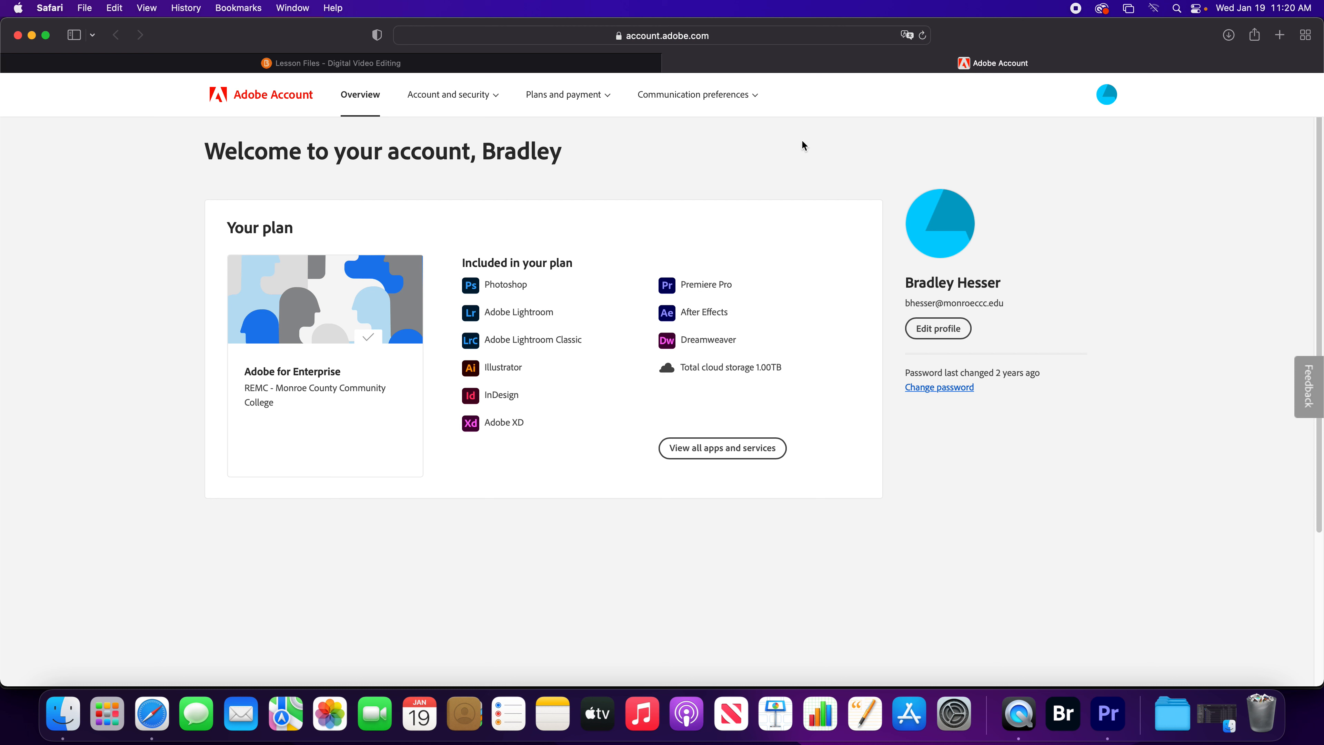
# Switch to Premiere Pro and look through its feature highlights, from HDR for broadcasters to Lumetri Color.
pyautogui.press('super+Tab')
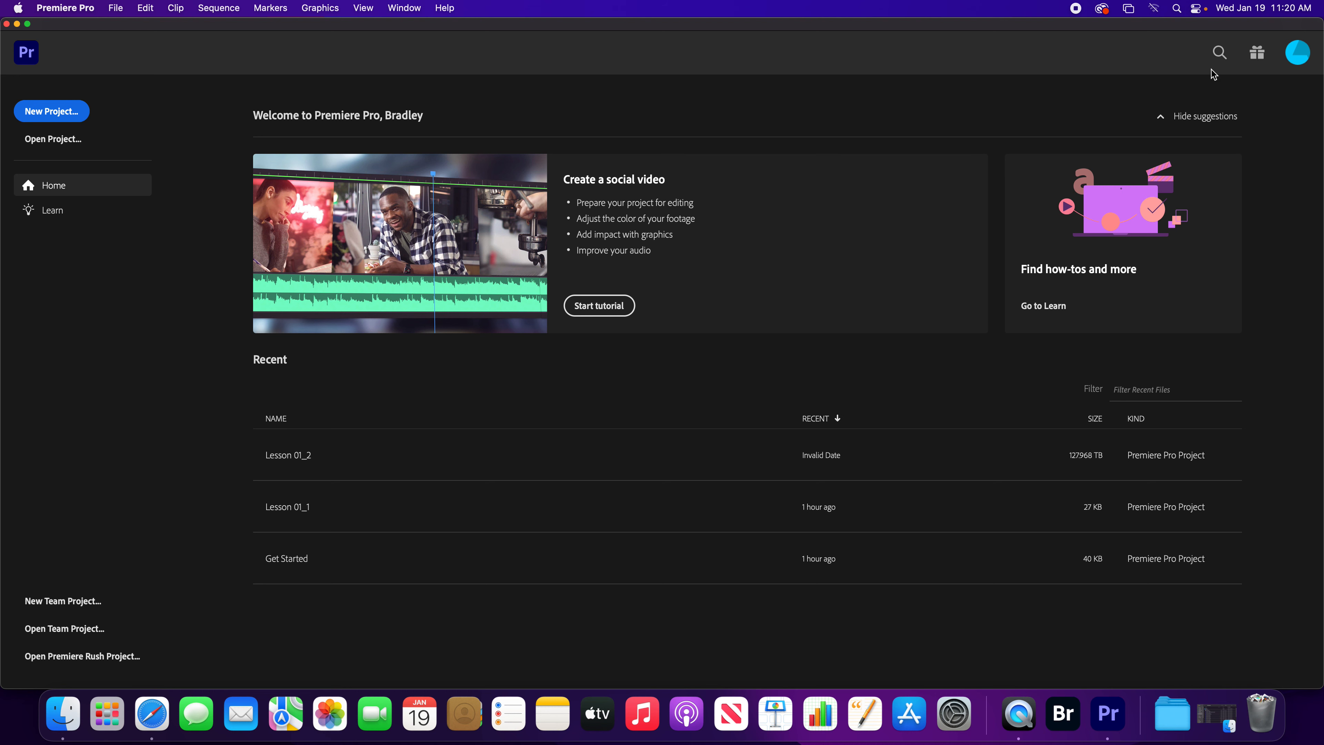
pyautogui.click(1260, 58)
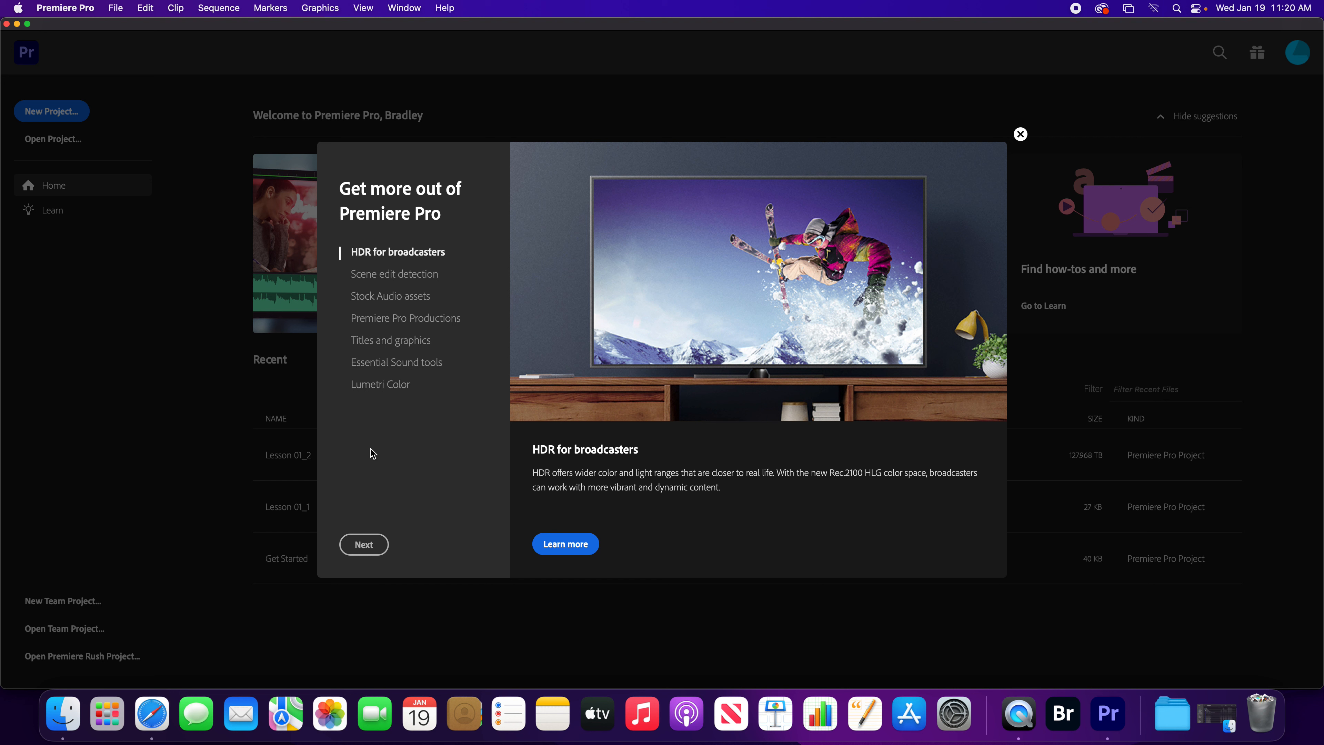
pyautogui.click(388, 281)
pyautogui.click(397, 316)
pyautogui.click(397, 300)
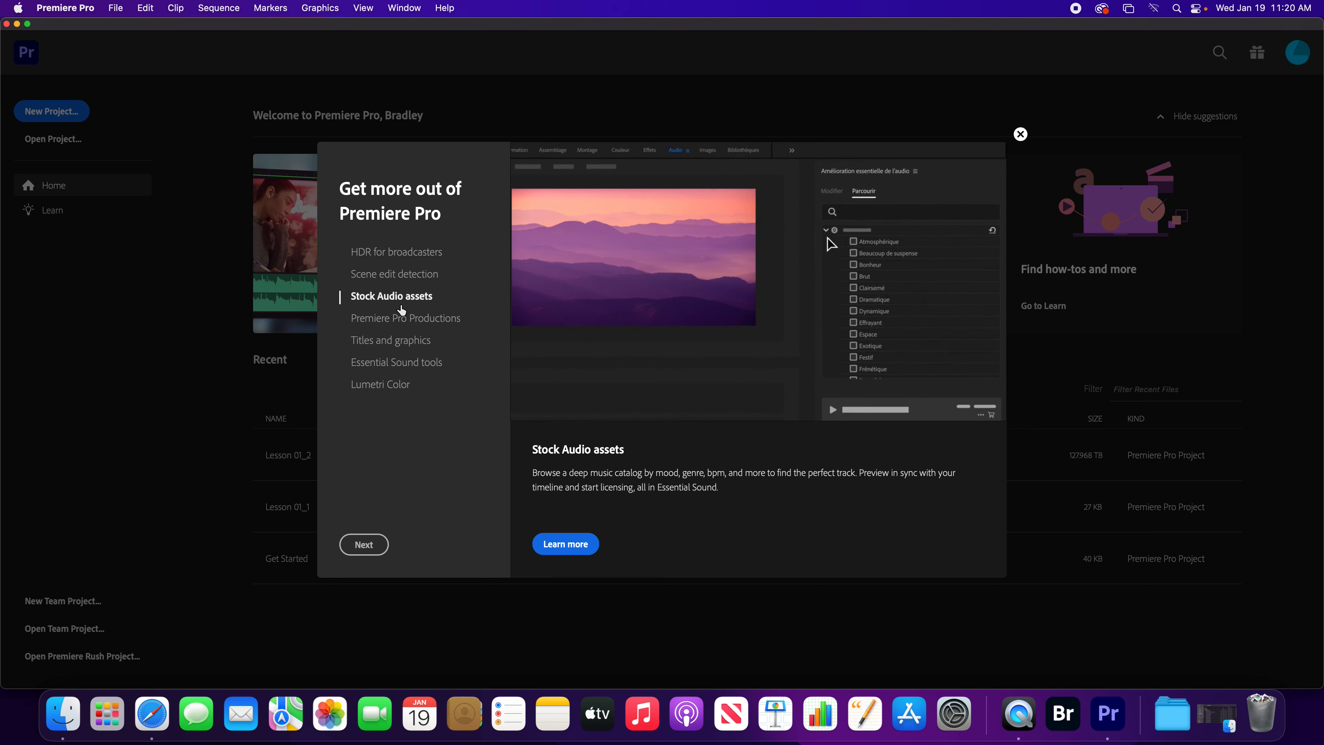
pyautogui.click(390, 323)
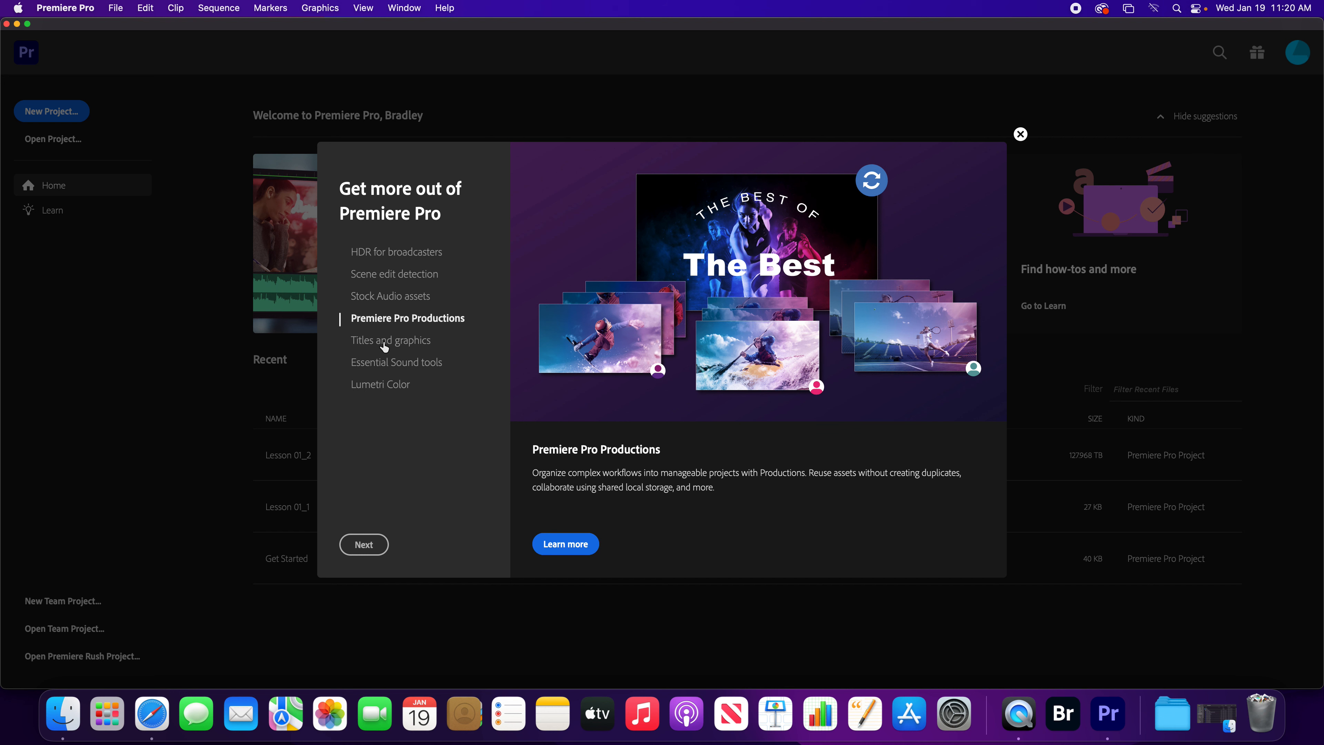
pyautogui.click(384, 347)
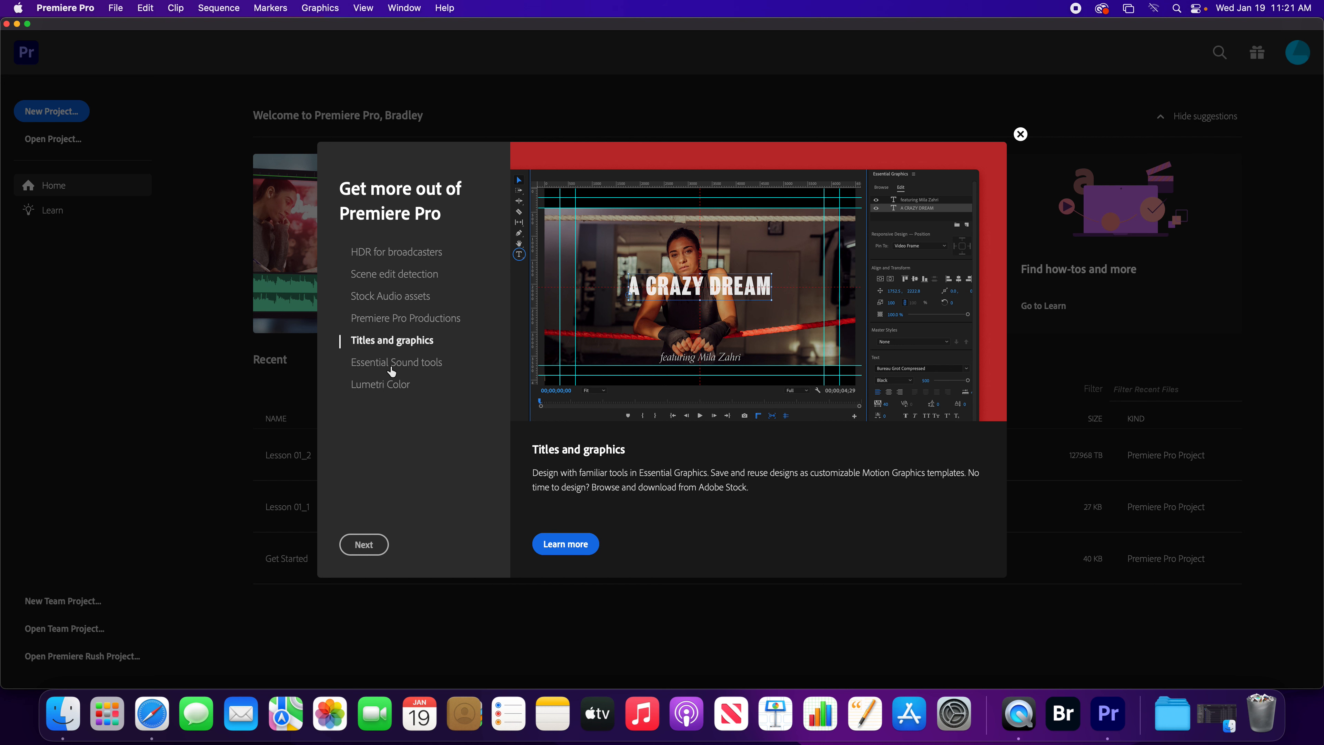
pyautogui.click(393, 369)
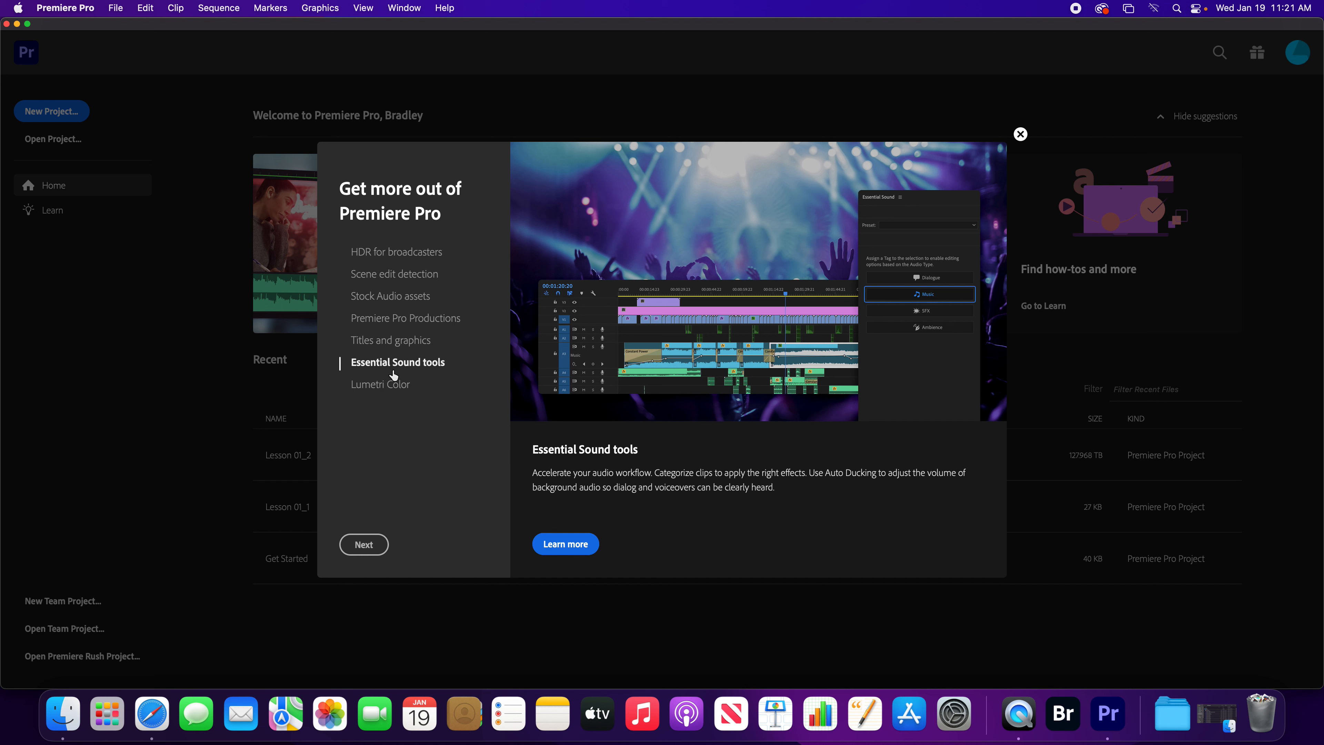
pyautogui.click(392, 391)
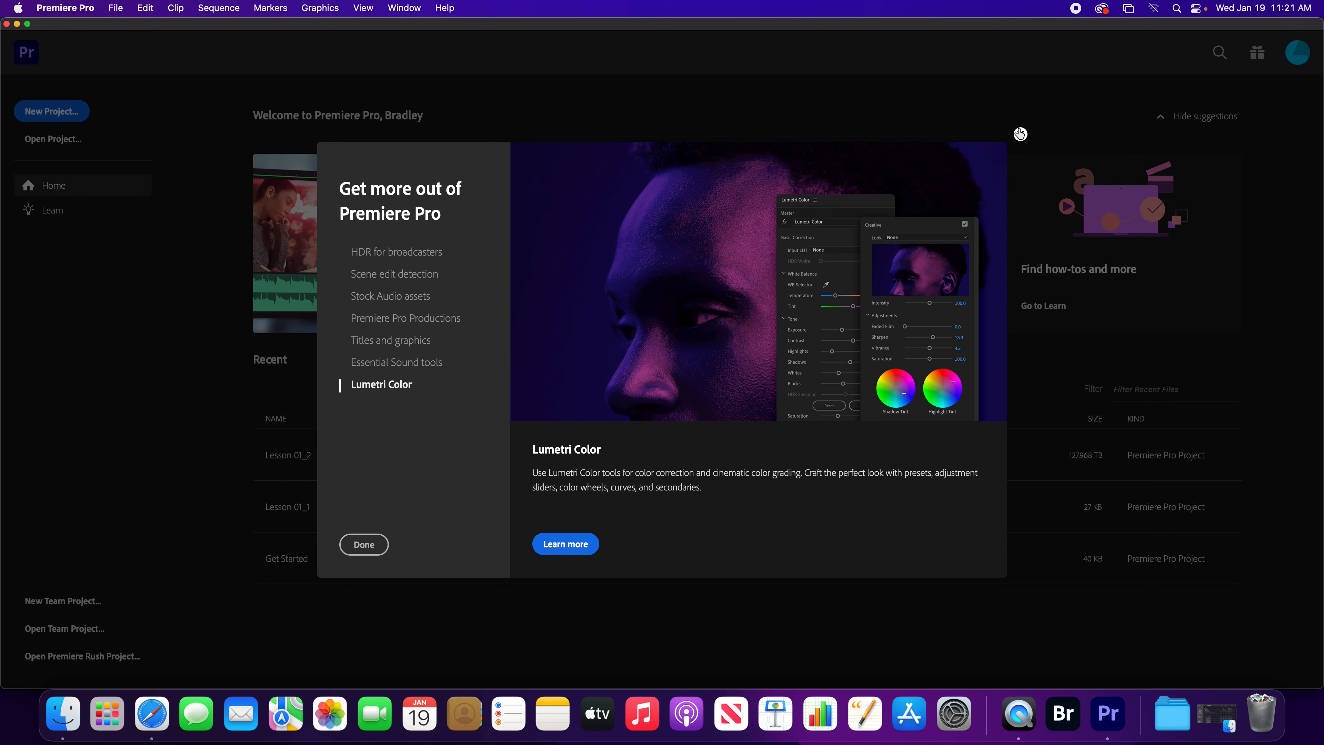
pyautogui.click(1021, 134)
pyautogui.click(1258, 53)
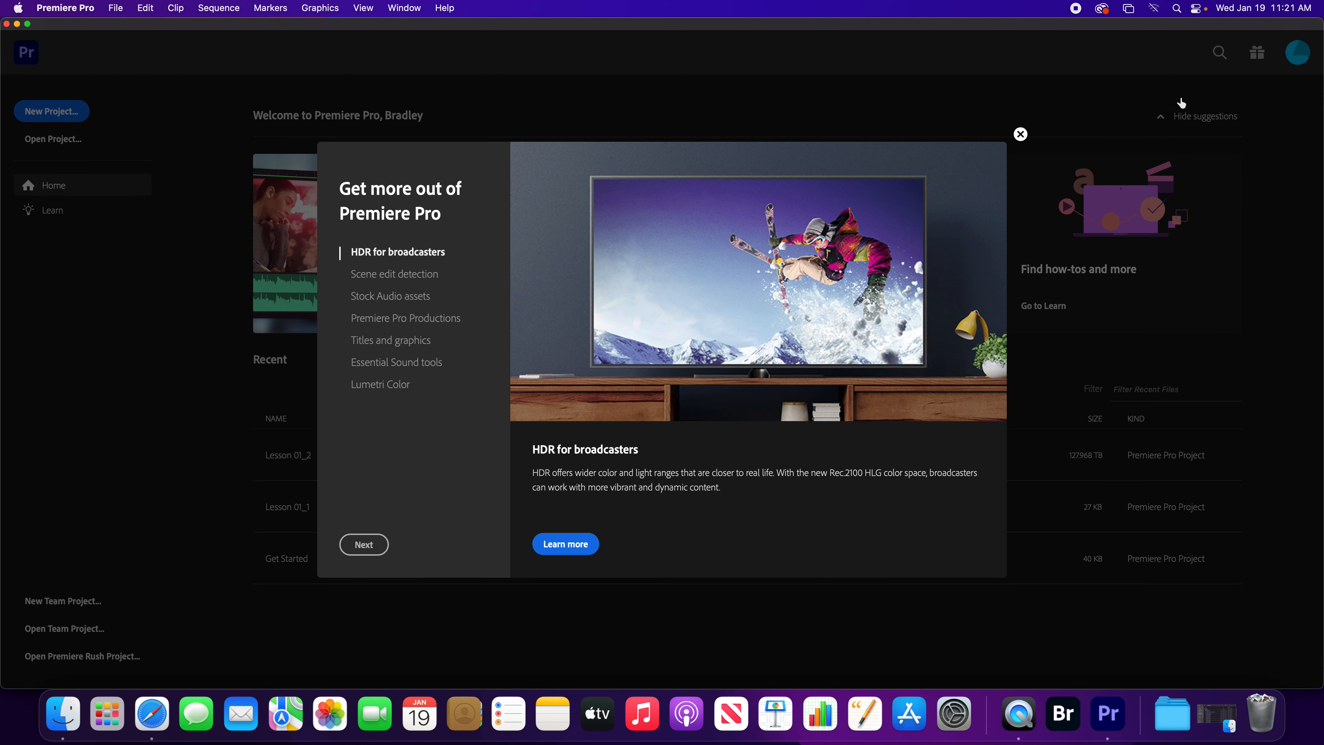
pyautogui.click(1020, 137)
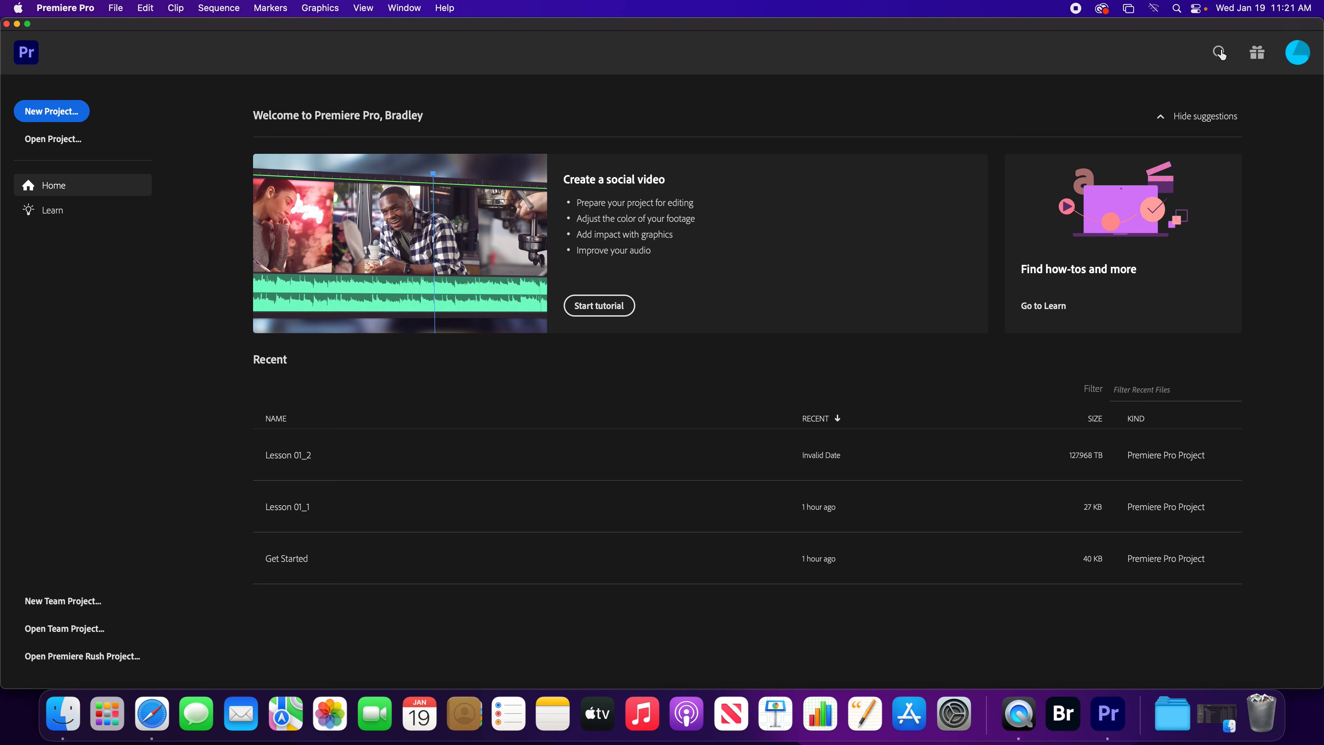
# Examine the home screen's search page and the commands available for creating new items.
pyautogui.click(1220, 53)
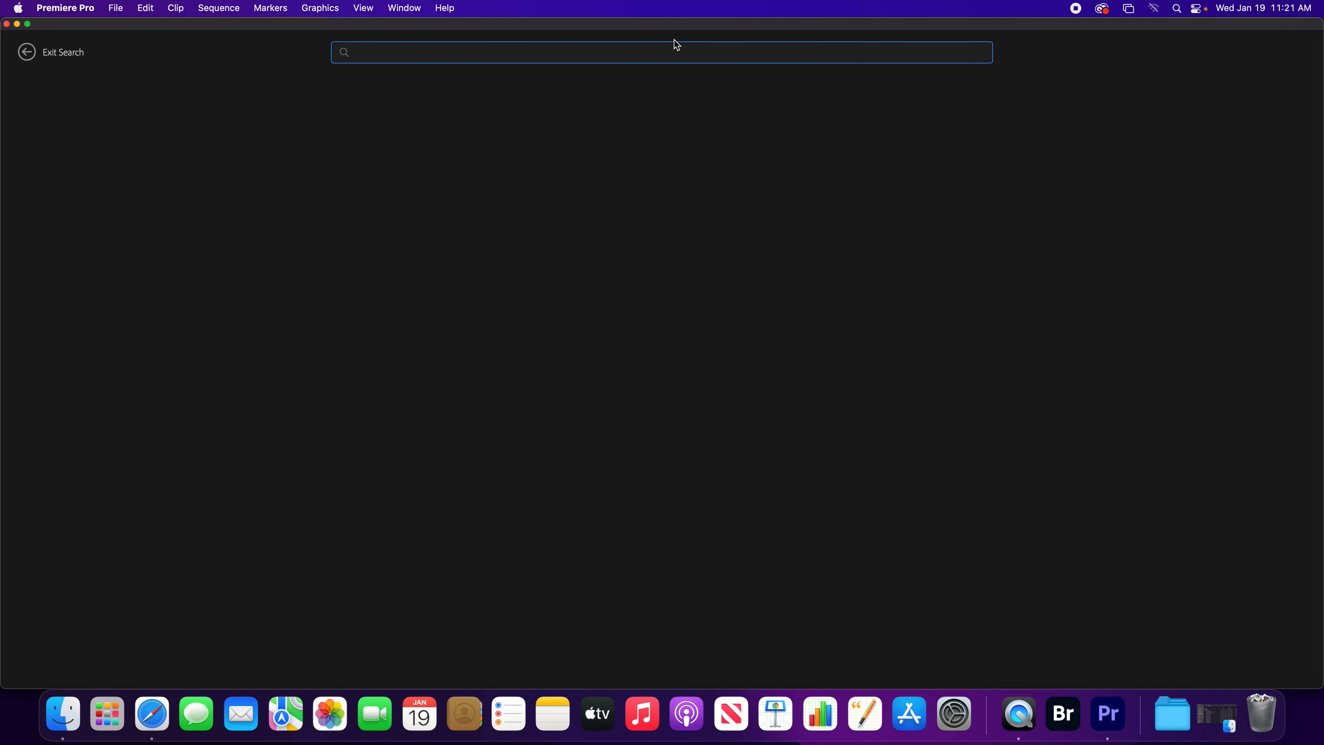
pyautogui.click(30, 57)
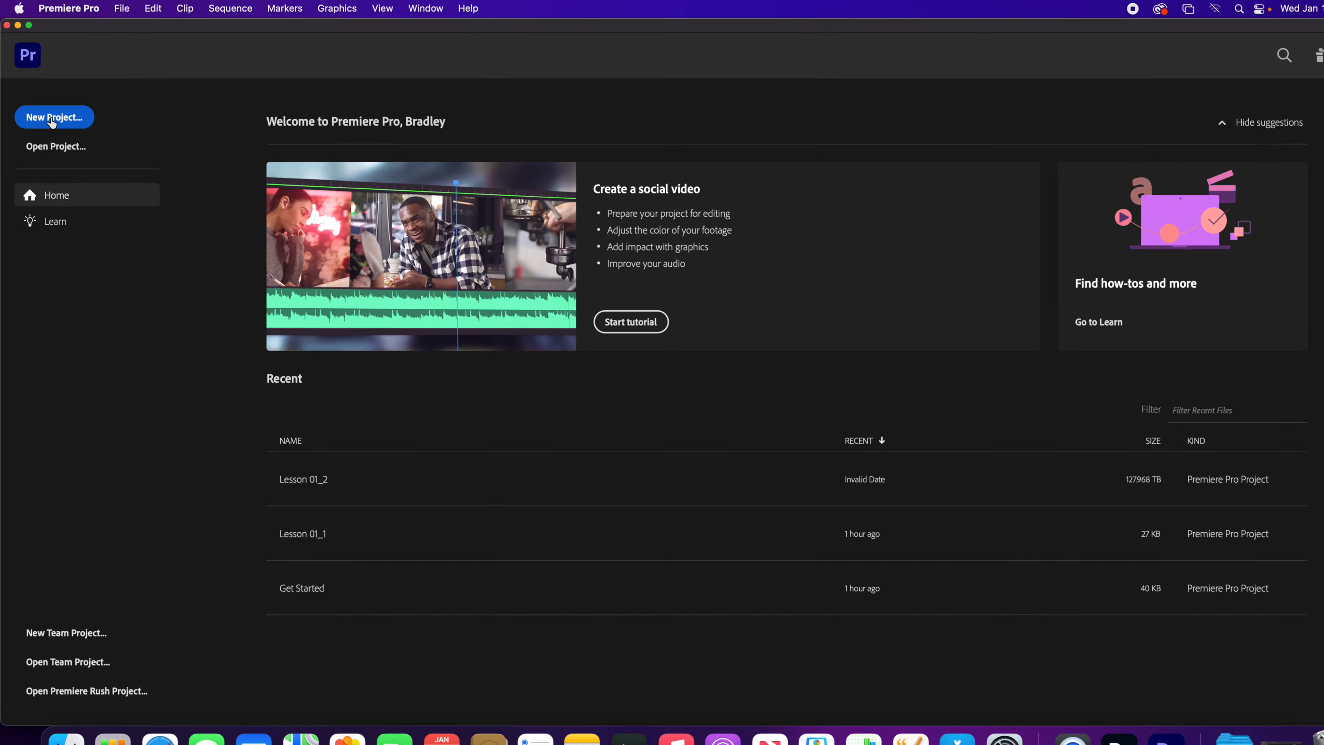
pyautogui.click(122, 8)
pyautogui.moveTo(134, 32)
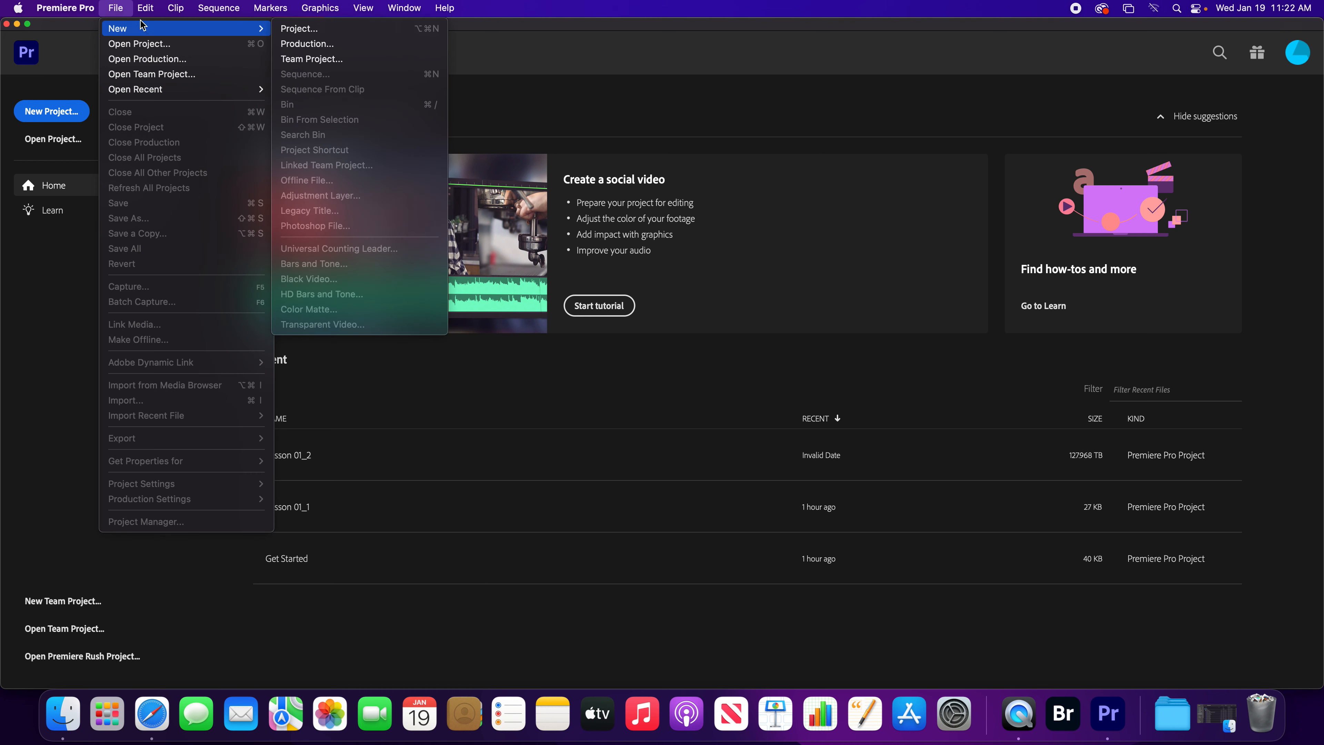
pyautogui.click(118, 9)
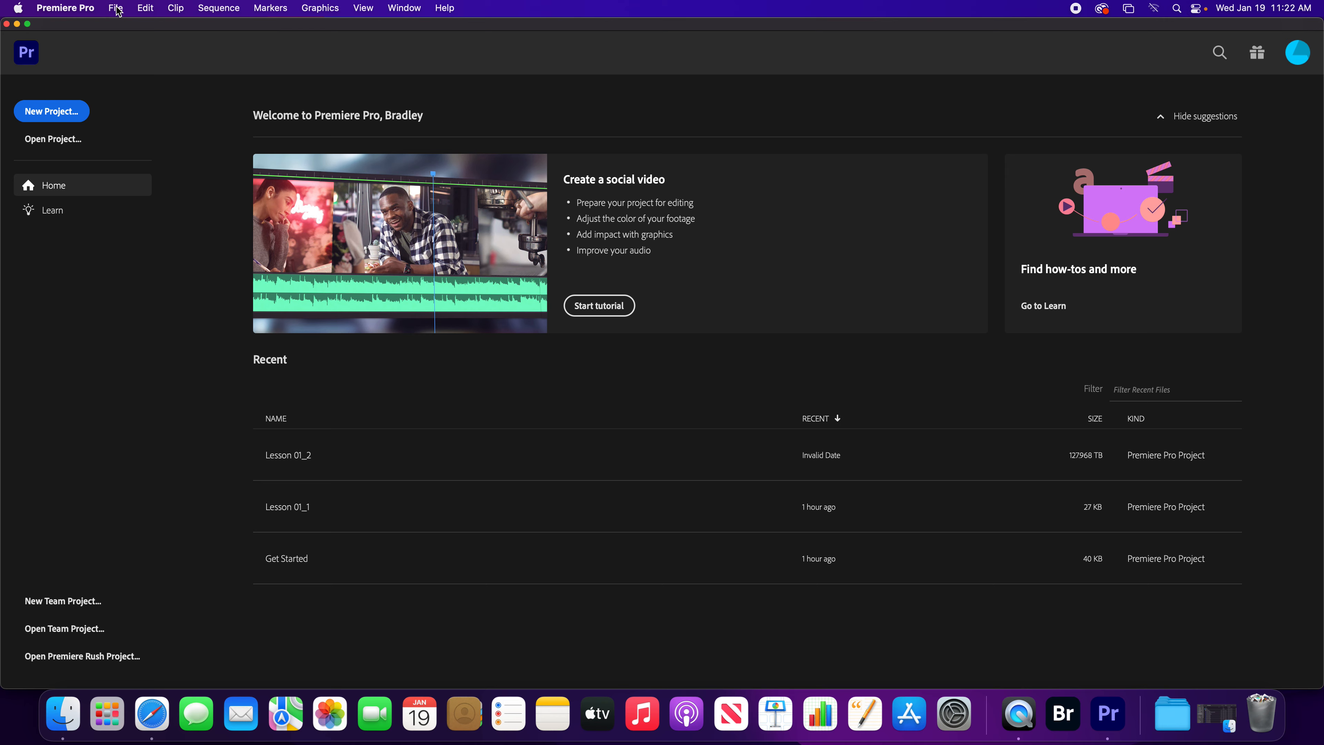
# Start a new project named First Project and choose the Lessons folder in Downloads as its location.
pyautogui.click(55, 111)
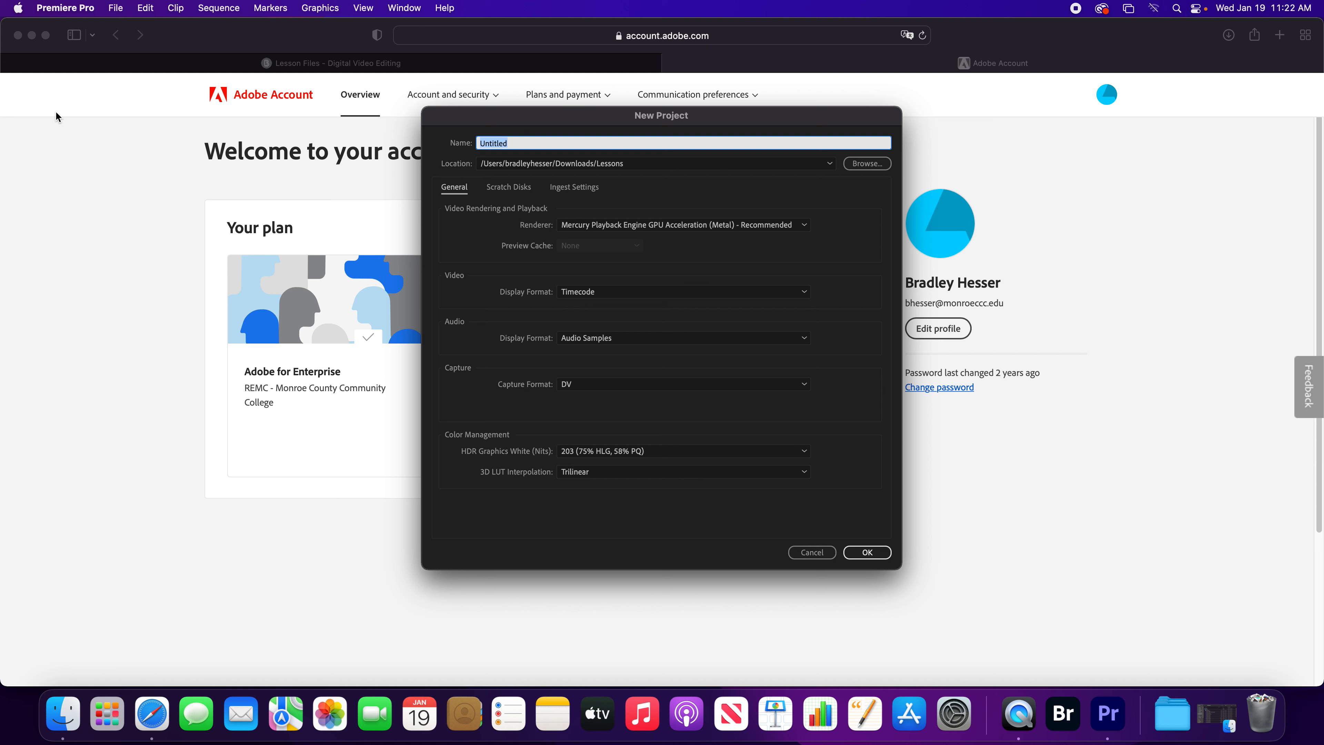
pyautogui.write('First Project')
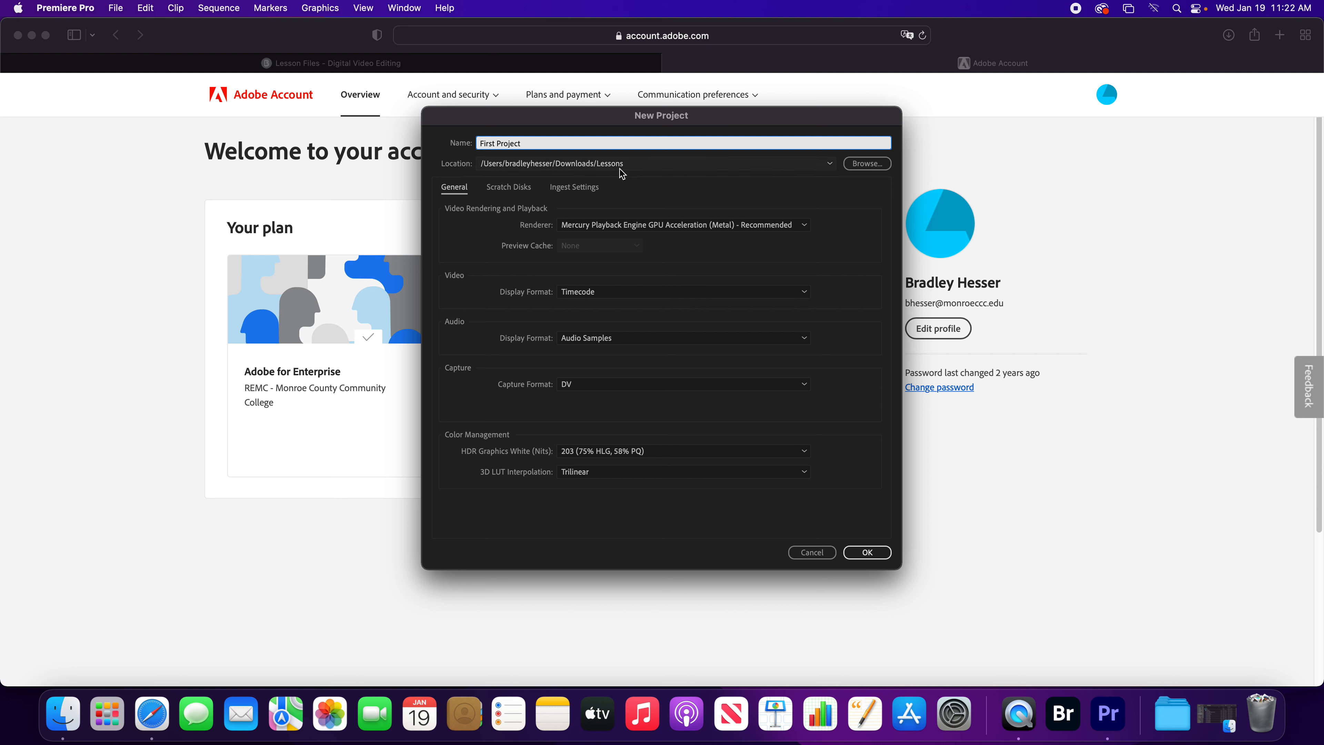
pyautogui.click(867, 163)
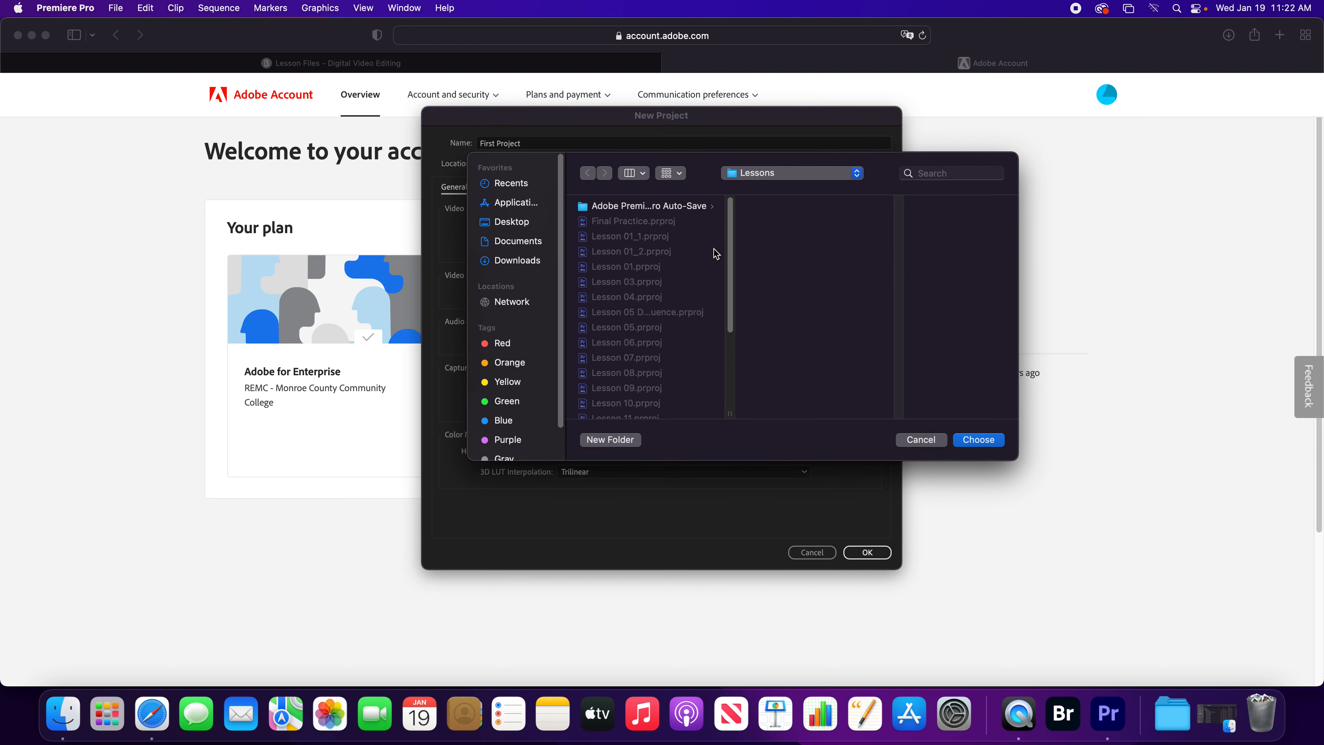
pyautogui.scroll(-5, 705, 256)
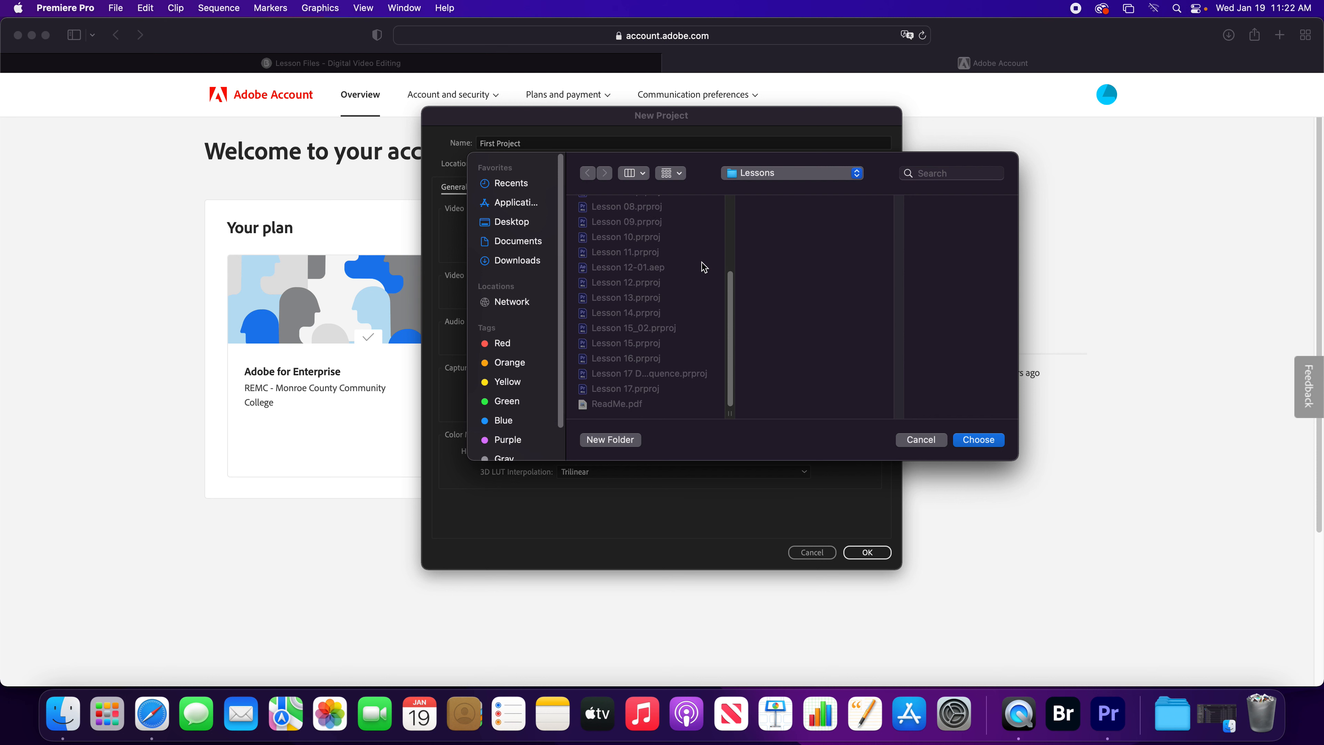
pyautogui.scroll(5, 703, 265)
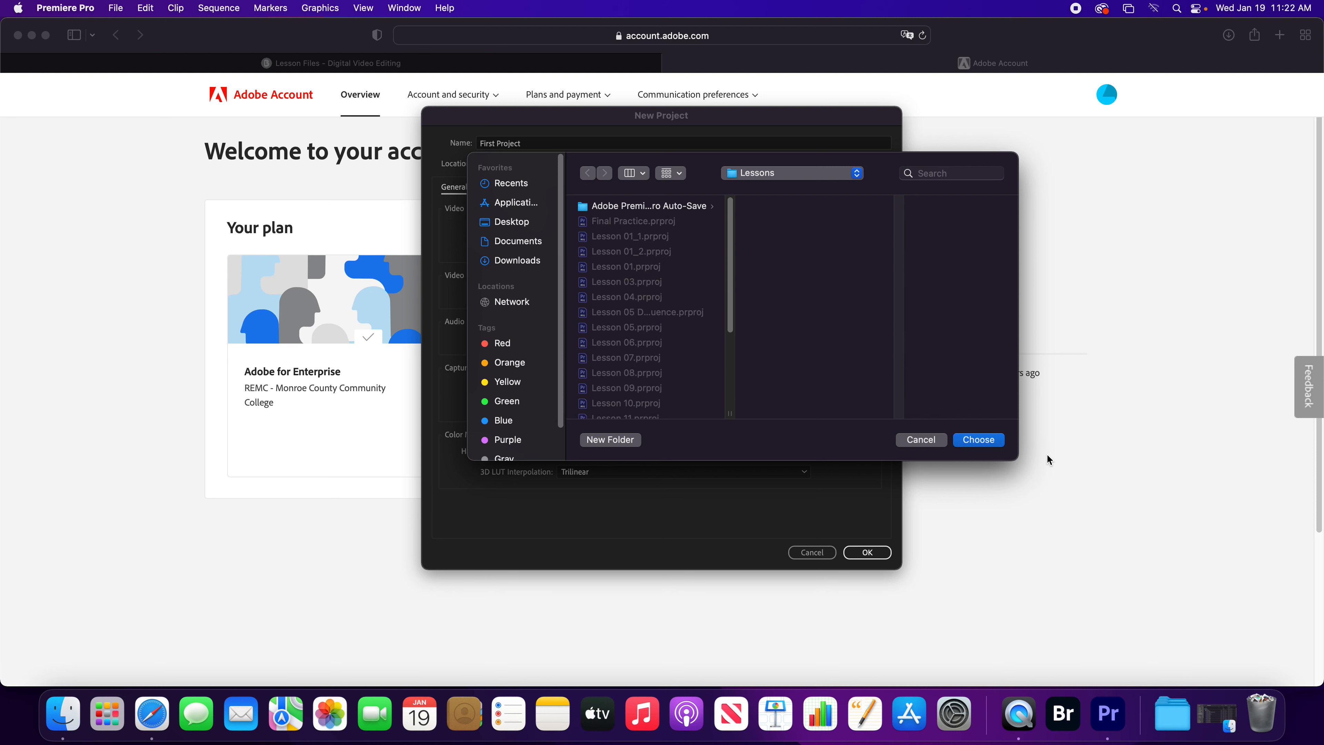
pyautogui.click(978, 439)
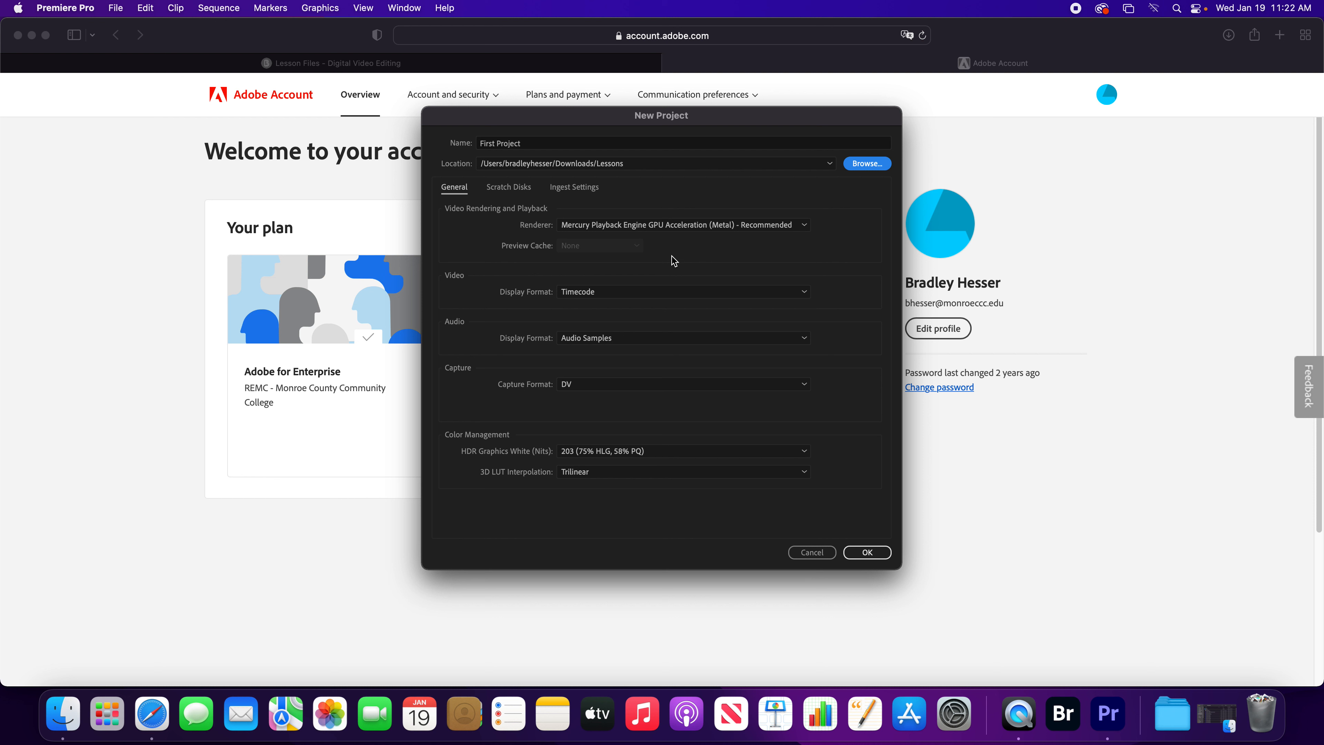
# Choose Mercury Playback Engine GPU Acceleration (Metal) as the renderer and Timecode as the video display format.
pyautogui.click(803, 225)
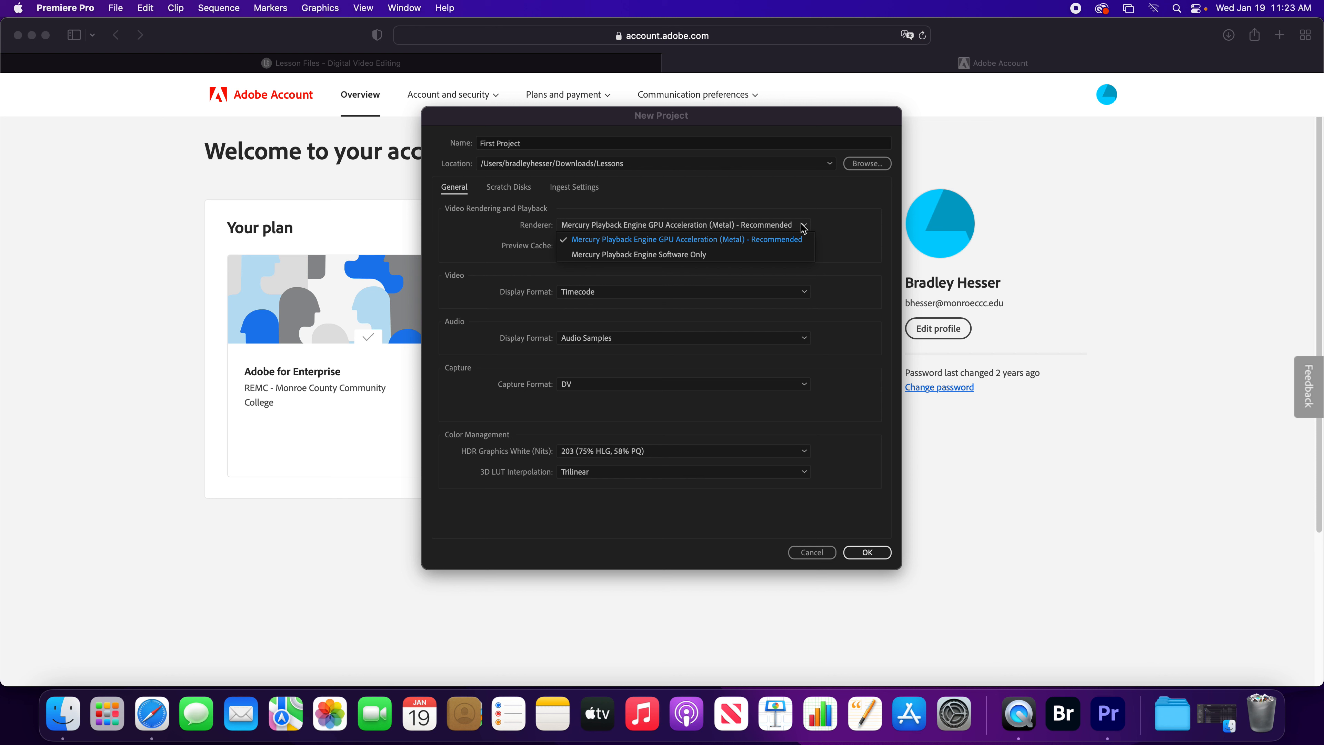
pyautogui.click(803, 240)
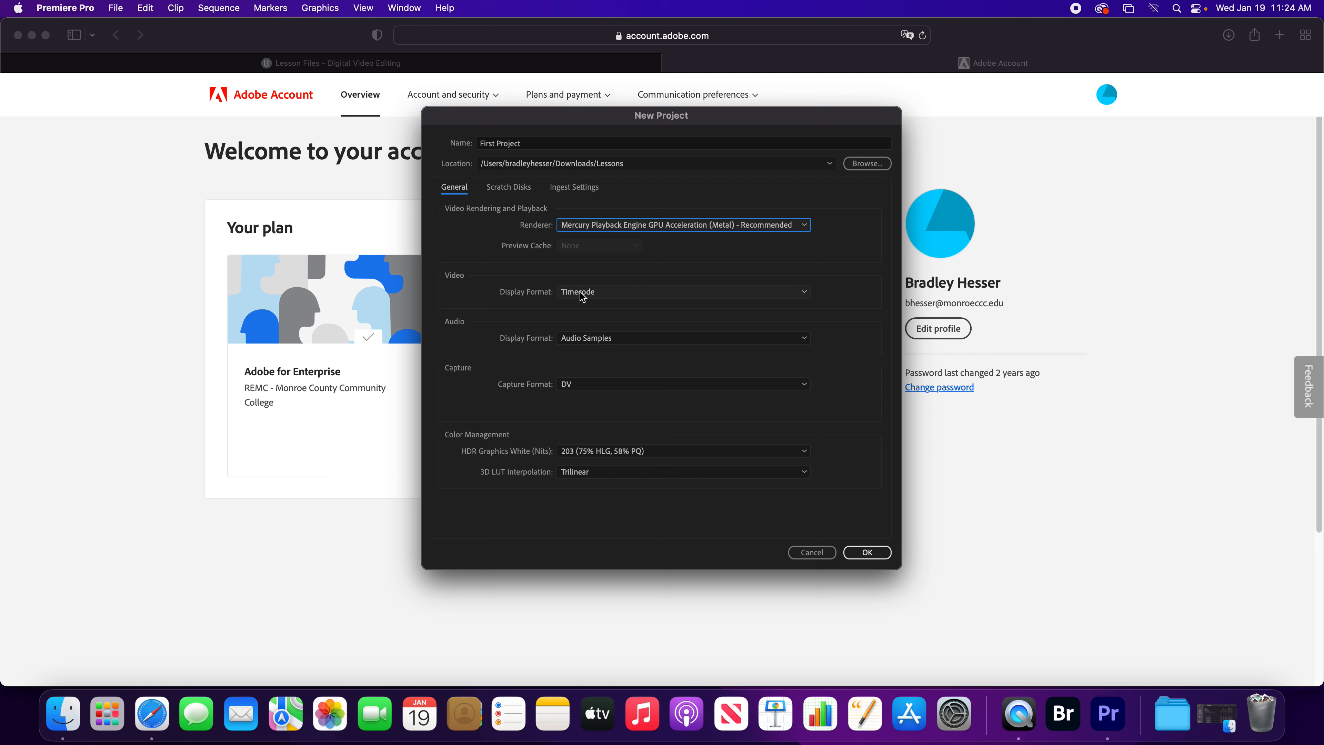
pyautogui.click(806, 295)
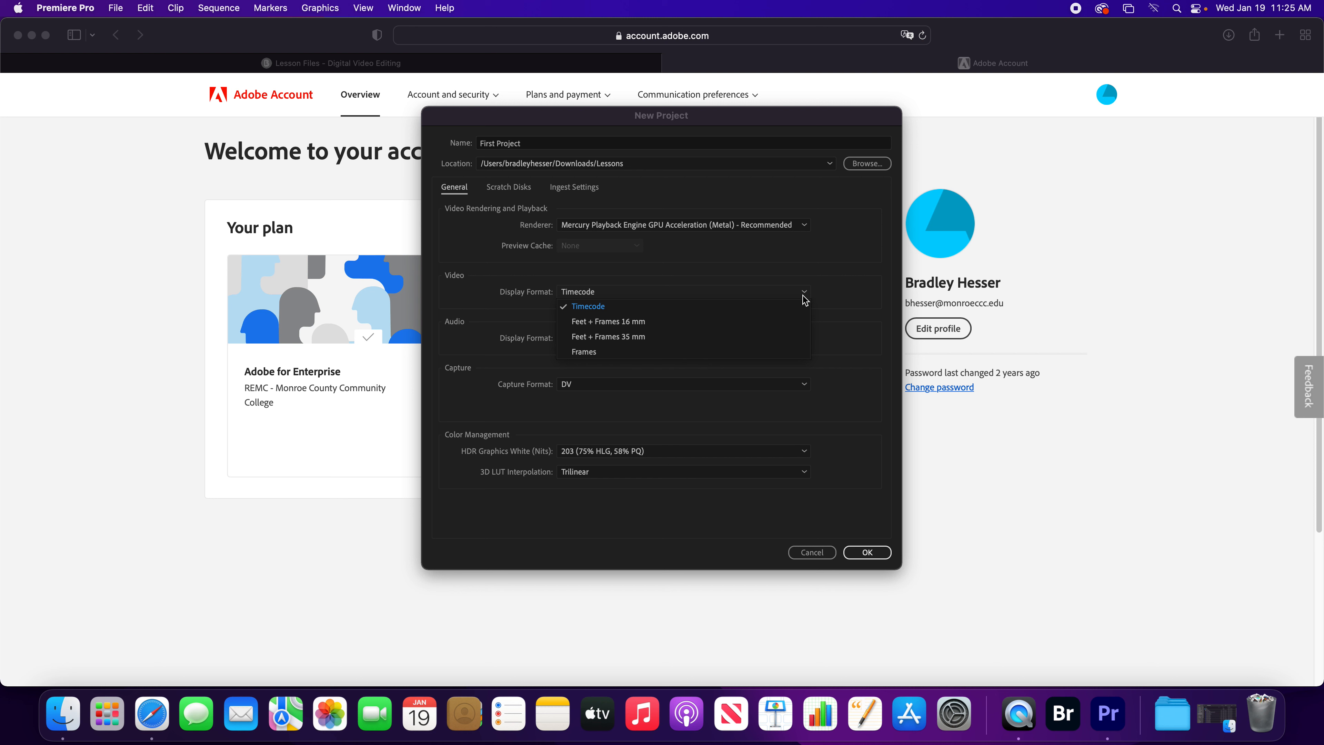
pyautogui.click(771, 306)
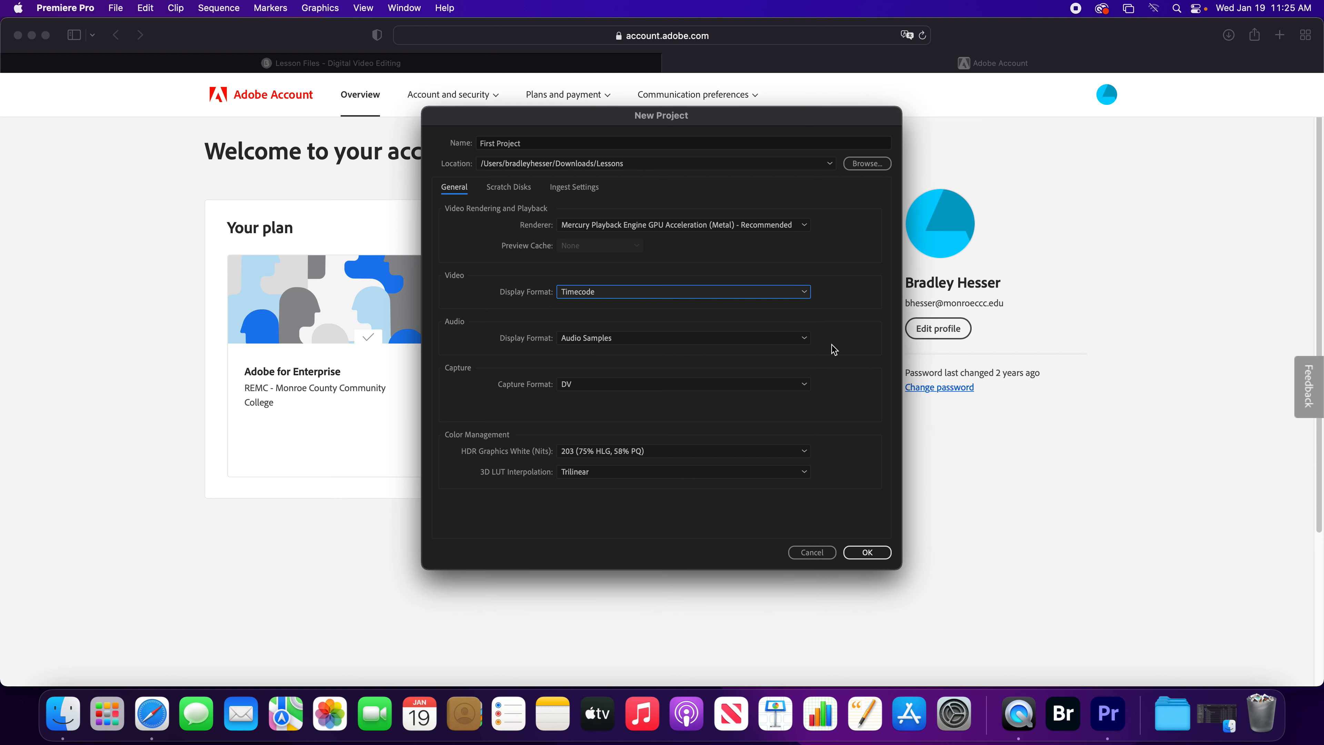
# Review the available options for the audio display format, capture format and HDR graphics white.
pyautogui.click(806, 339)
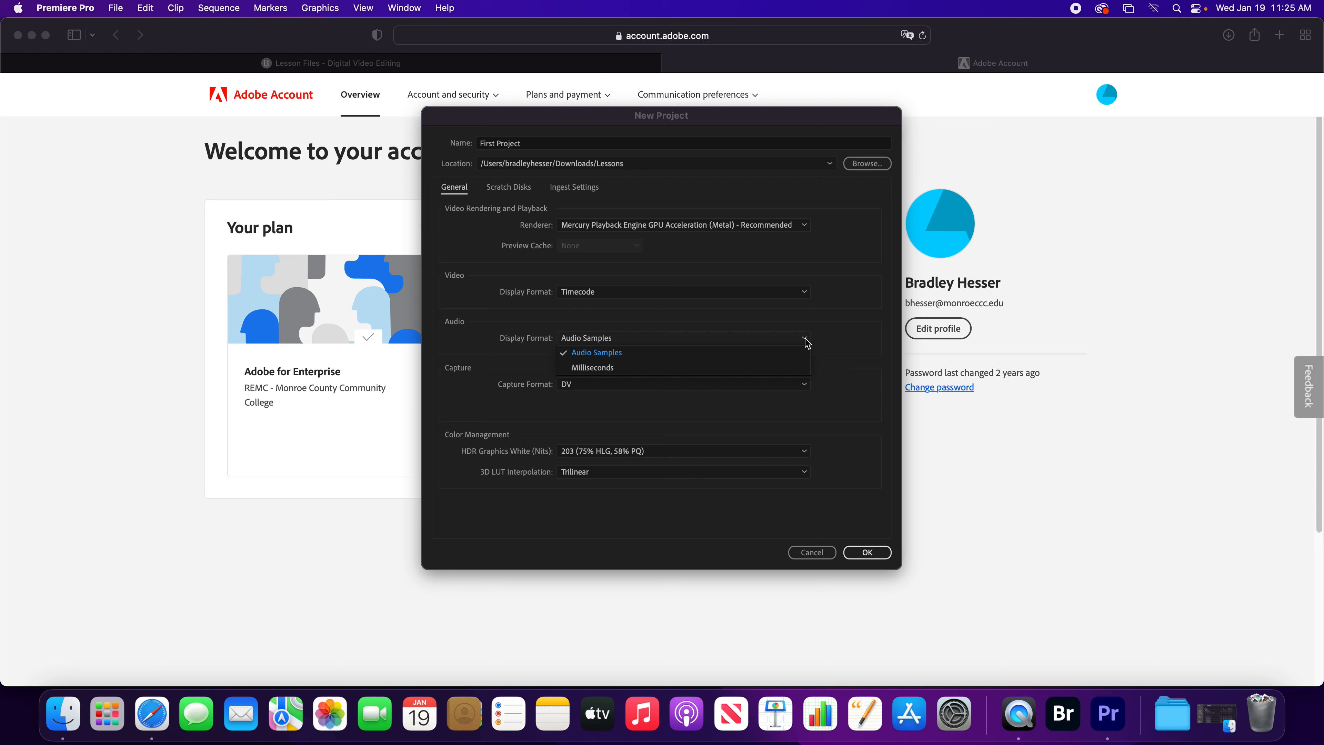
pyautogui.click(852, 320)
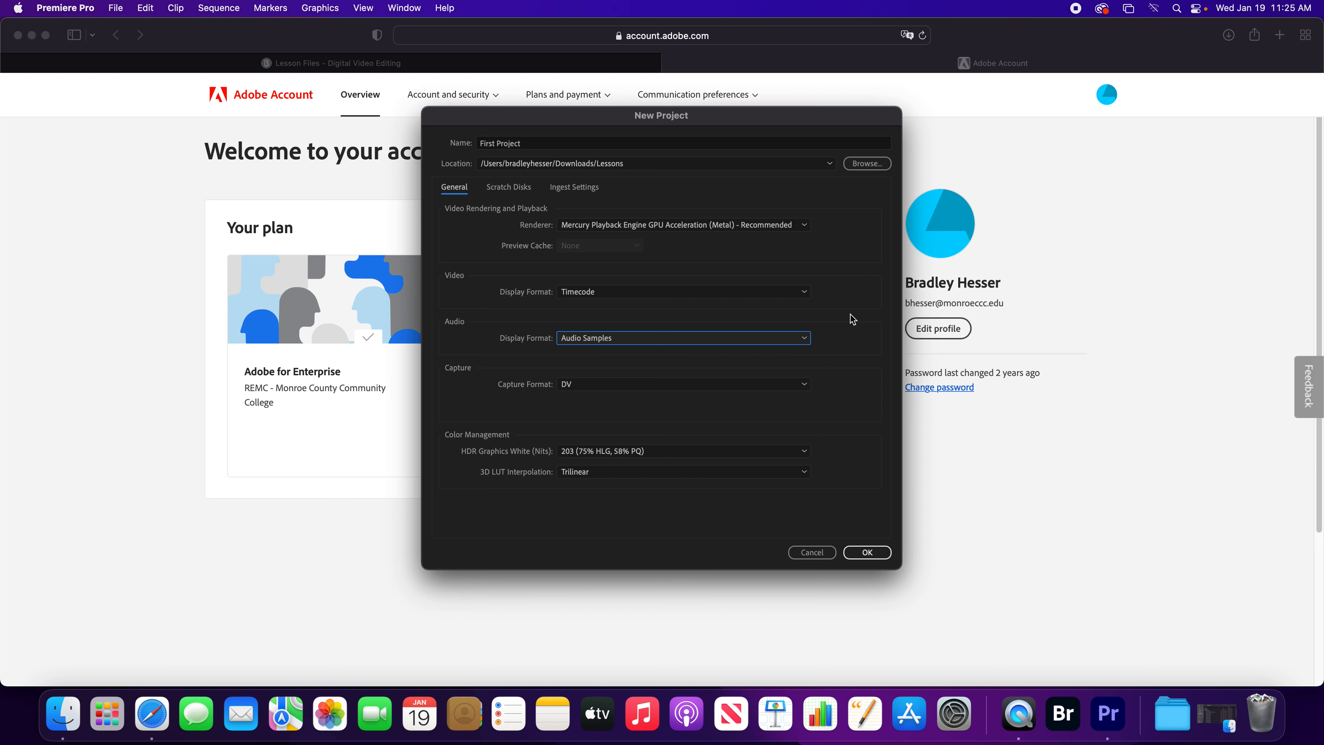
pyautogui.click(764, 384)
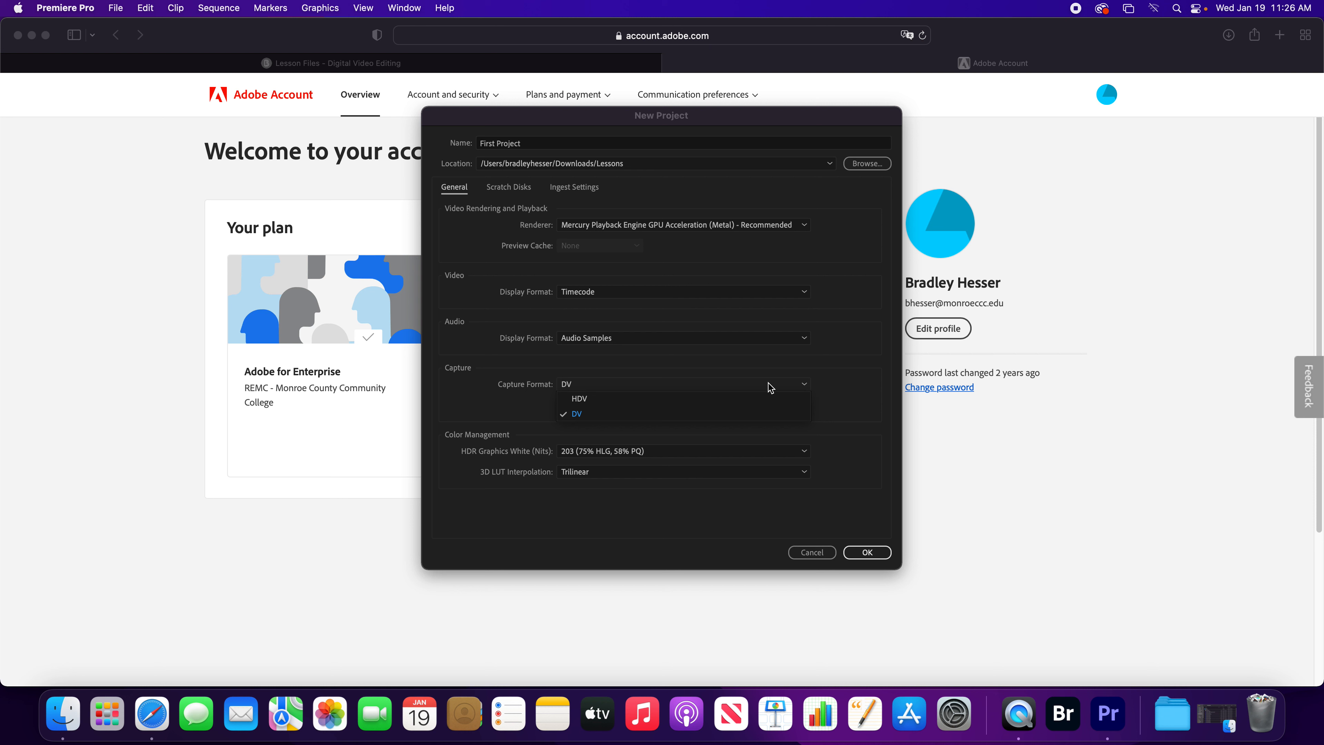
pyautogui.click(834, 399)
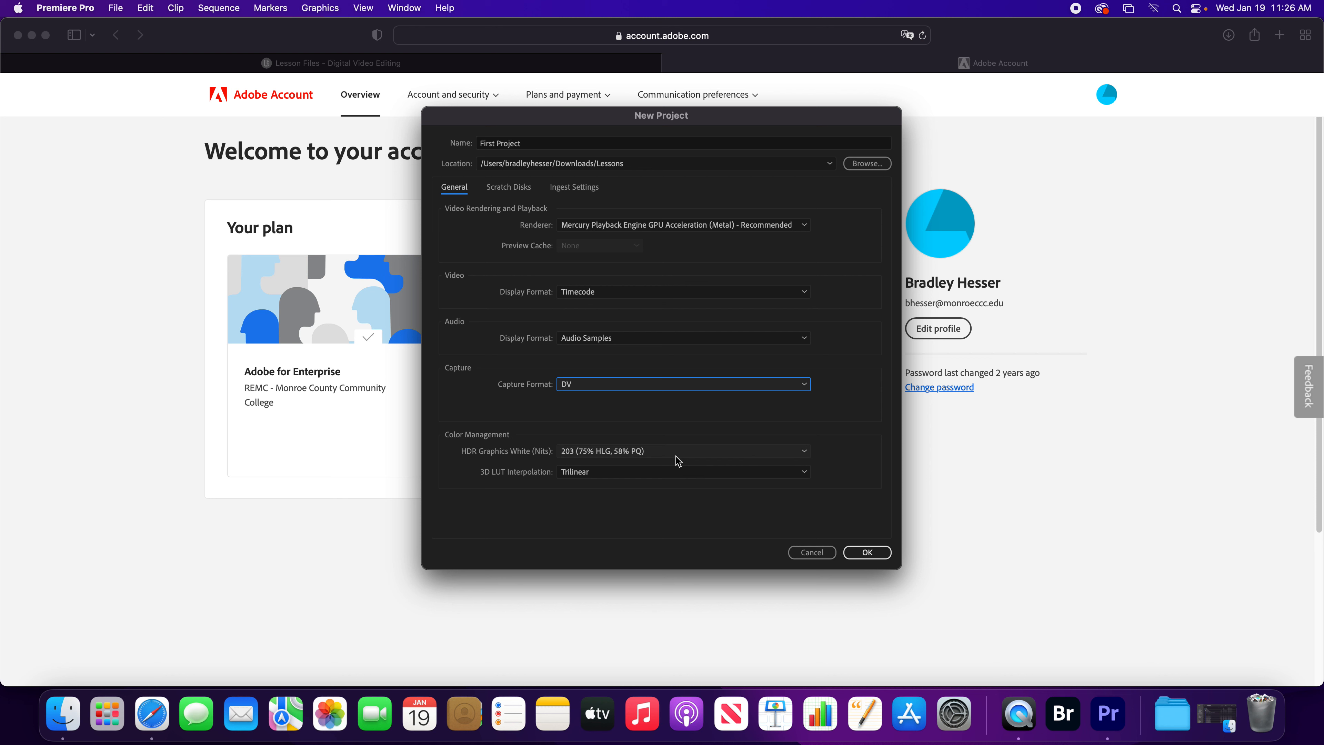
pyautogui.click(806, 453)
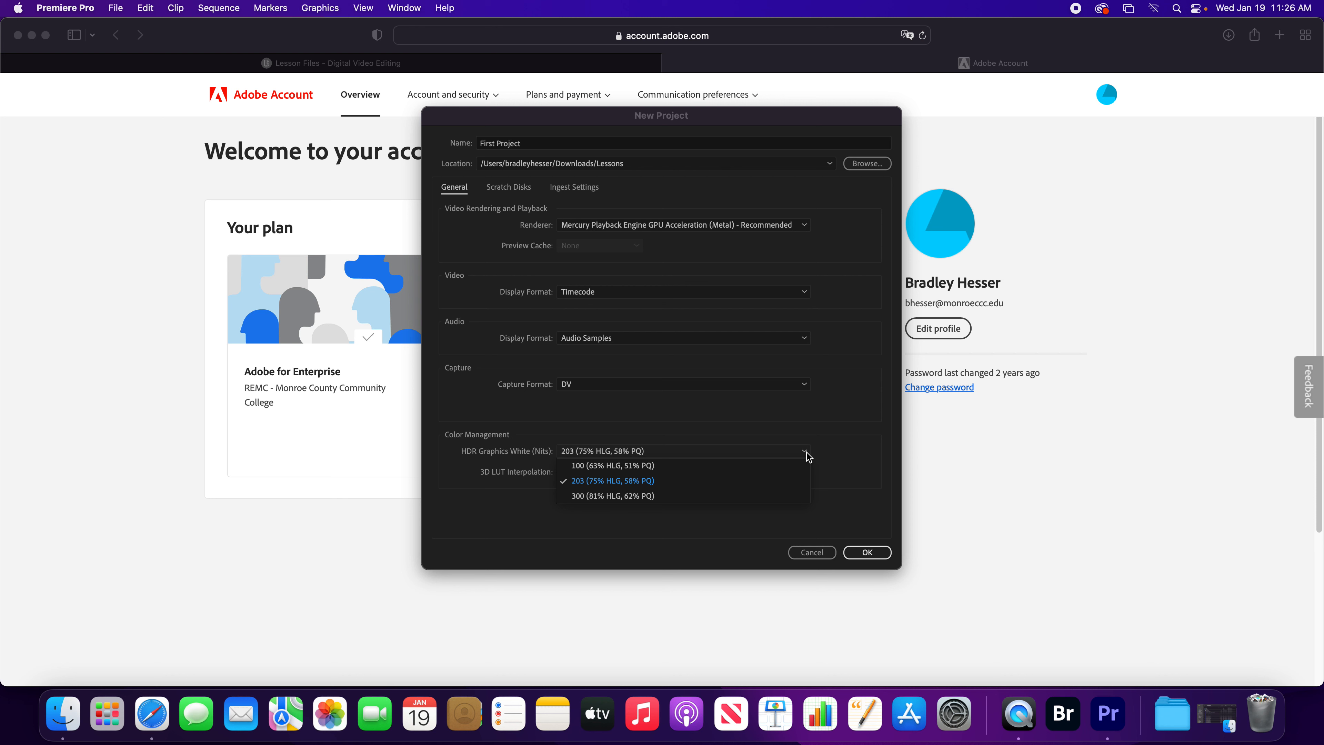
pyautogui.click(850, 433)
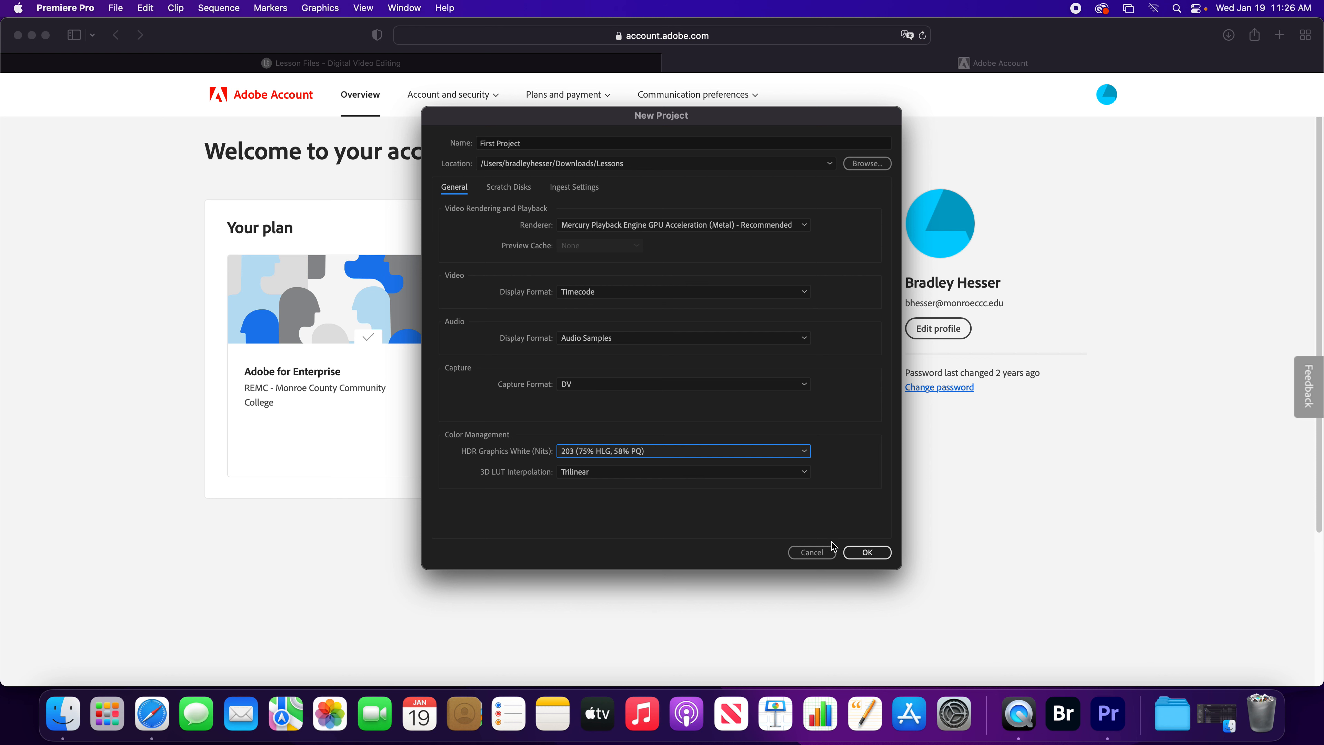
# Create the project with these settings and reset the Editing workspace to its saved layout.
pyautogui.click(868, 552)
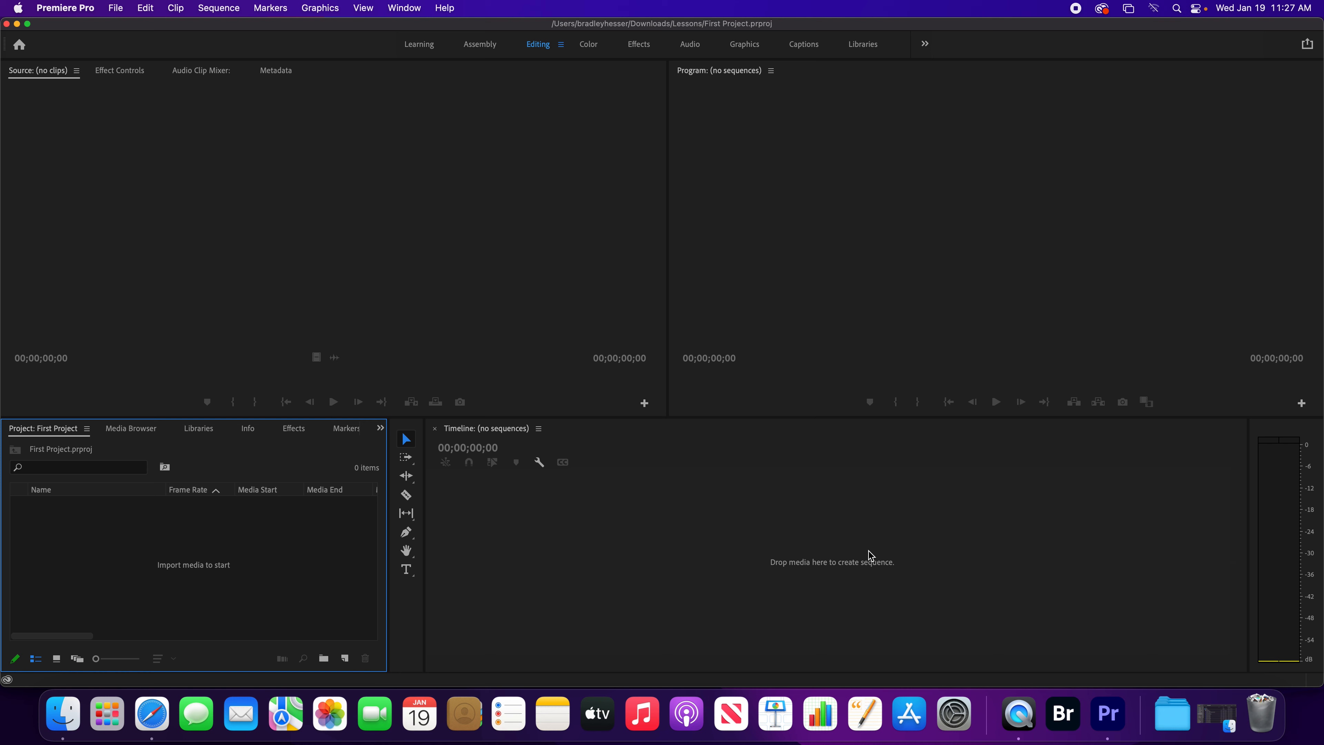
pyautogui.click(562, 46)
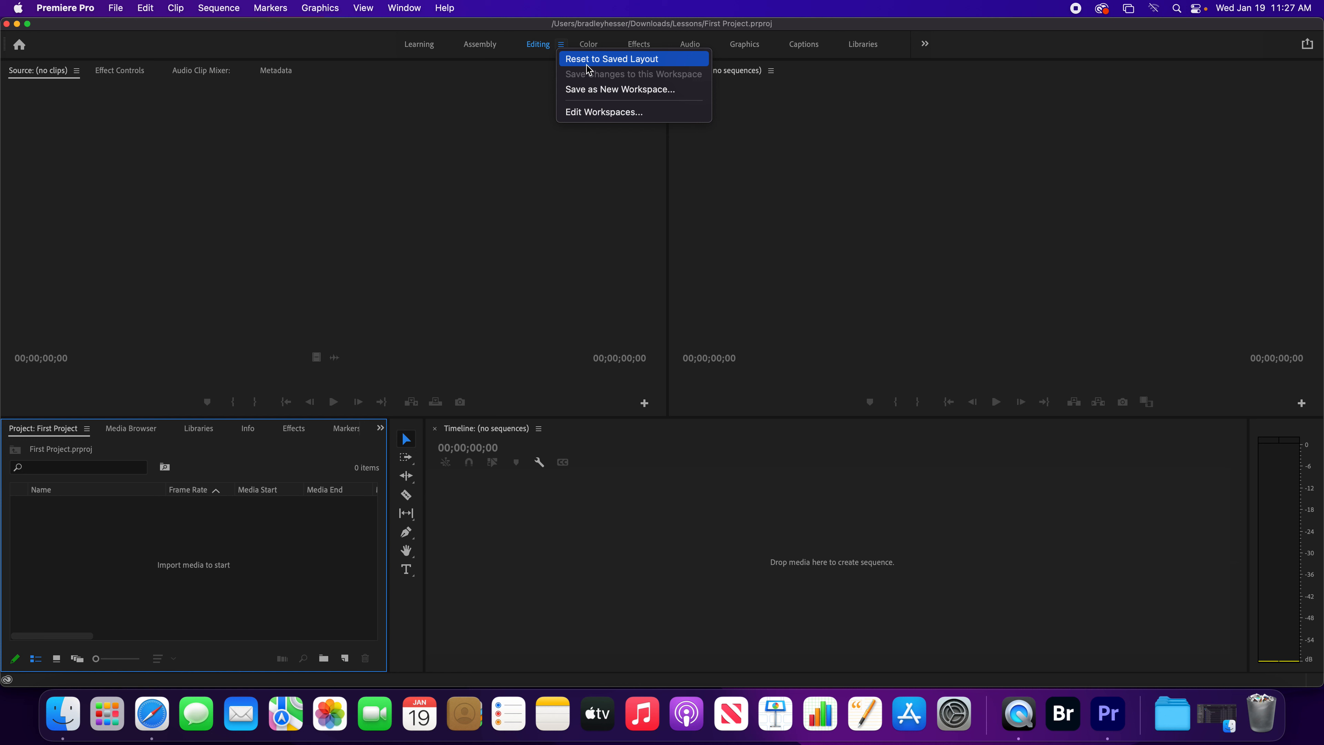
pyautogui.click(602, 61)
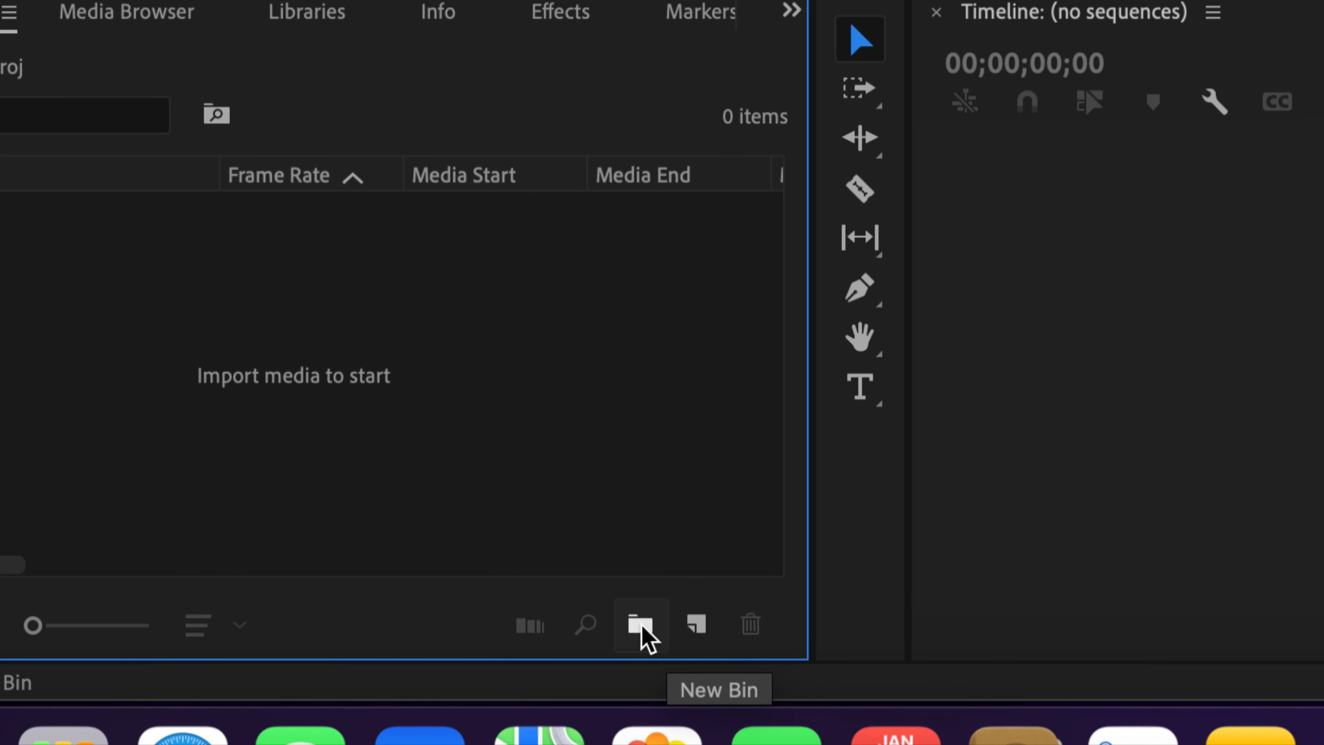
# Create a new sequence named Sequence 01 from the DV - NTSC Standard 48kHz preset, checking the preset description.
pyautogui.click(703, 629)
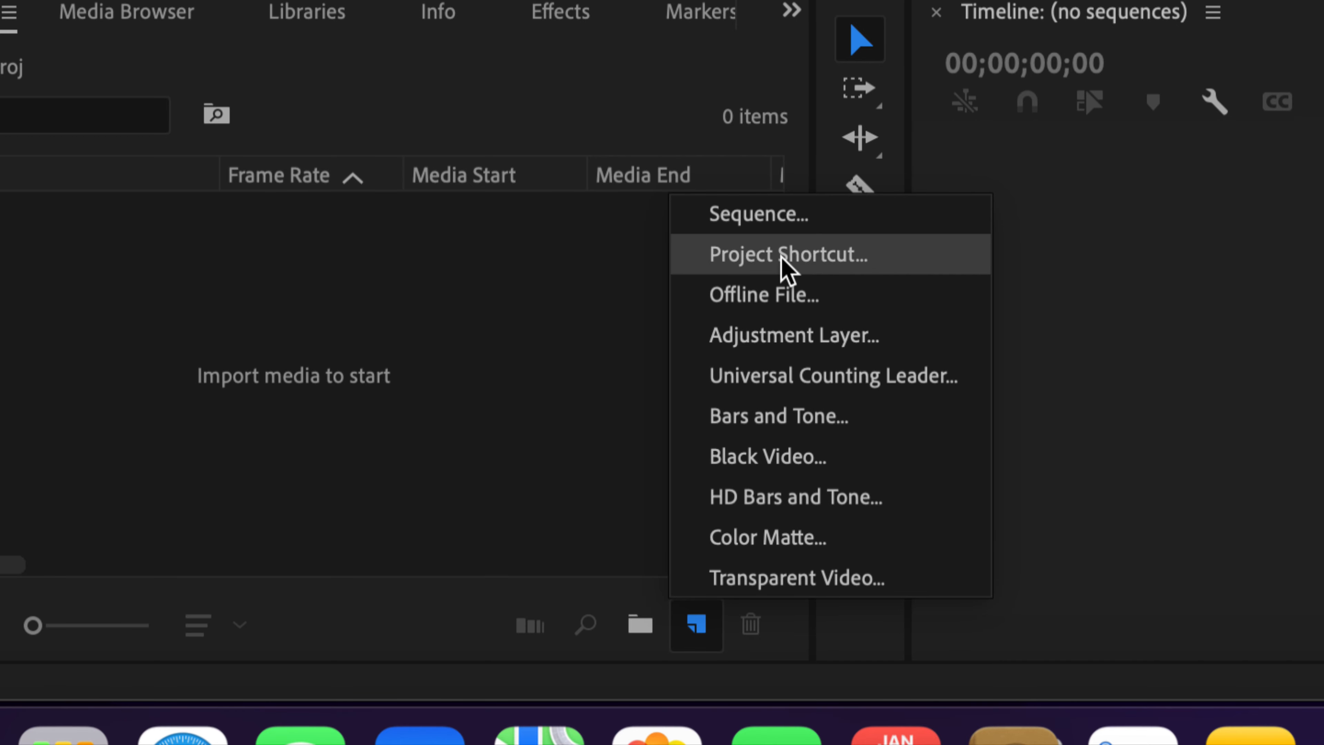
pyautogui.click(774, 223)
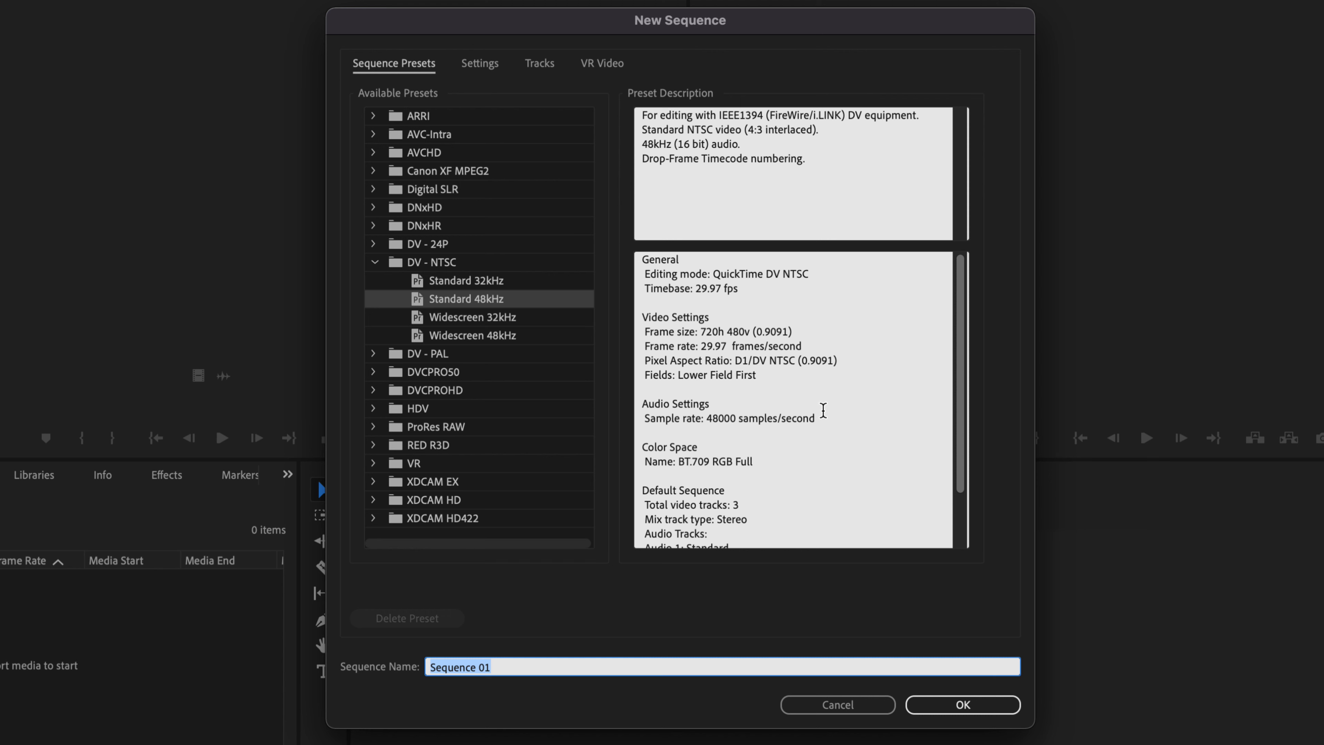
pyautogui.scroll(-3, 823, 410)
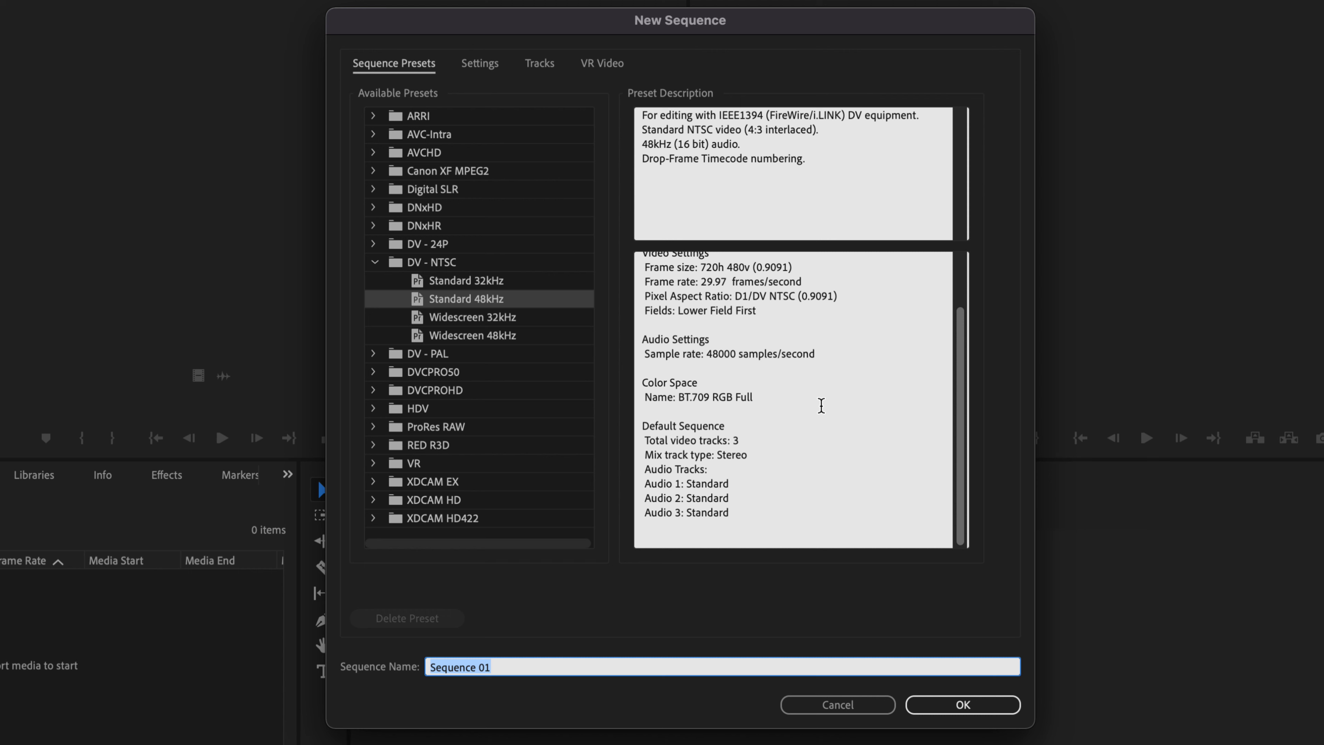
pyautogui.click(972, 713)
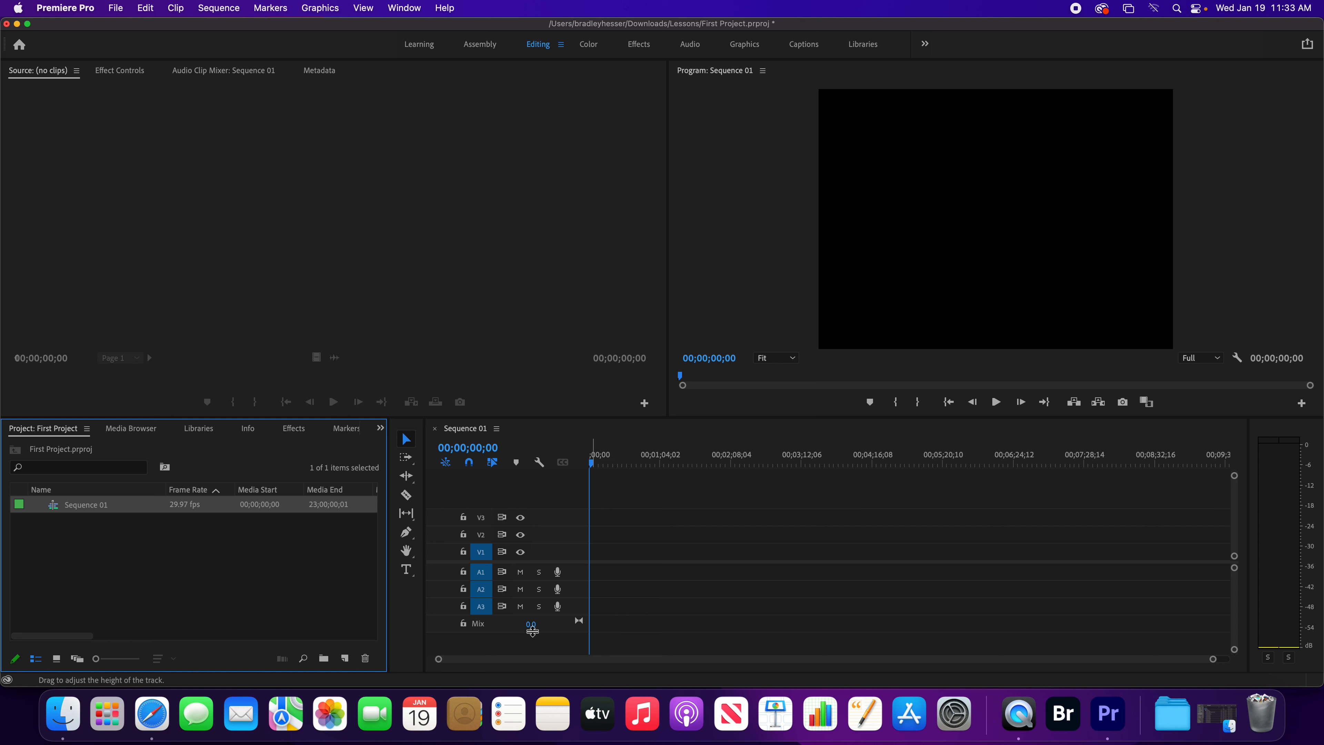
# Rename Sequence 01 in the project as First Sequence.
pyautogui.click(86, 506)
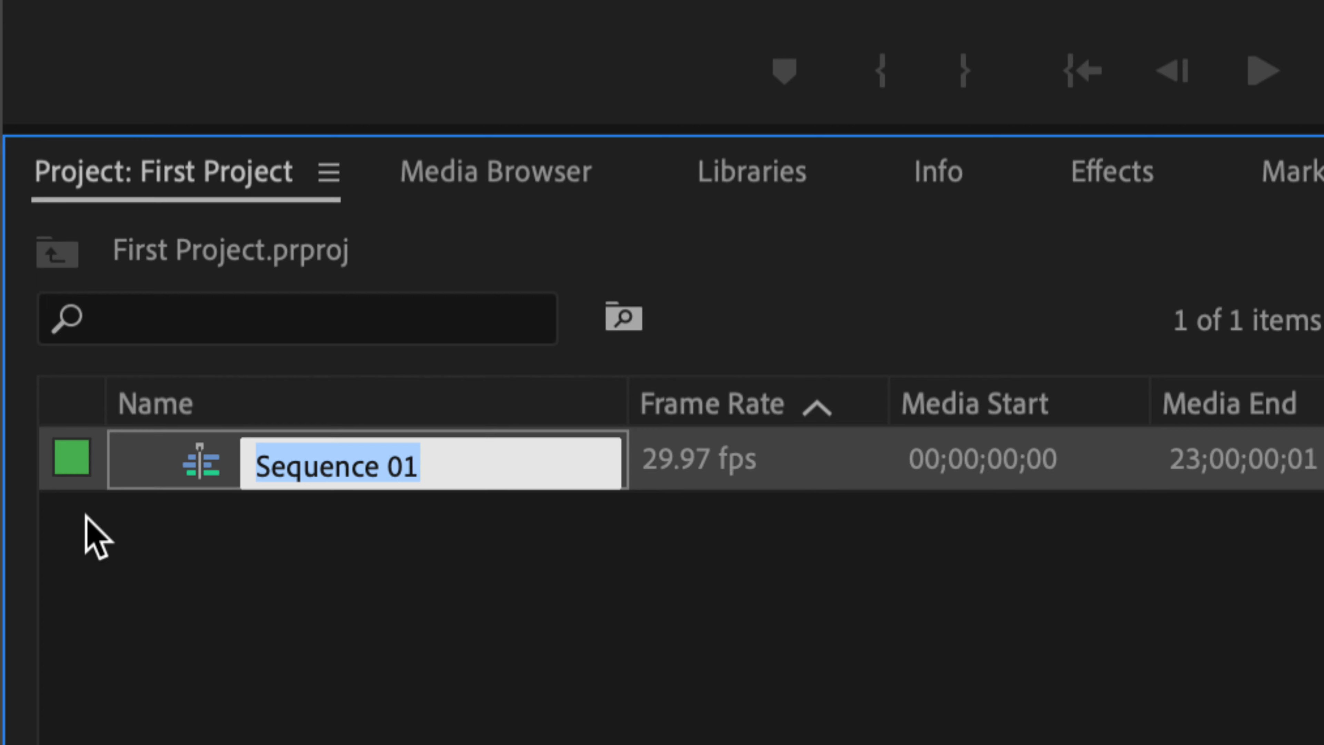
pyautogui.write('First S')
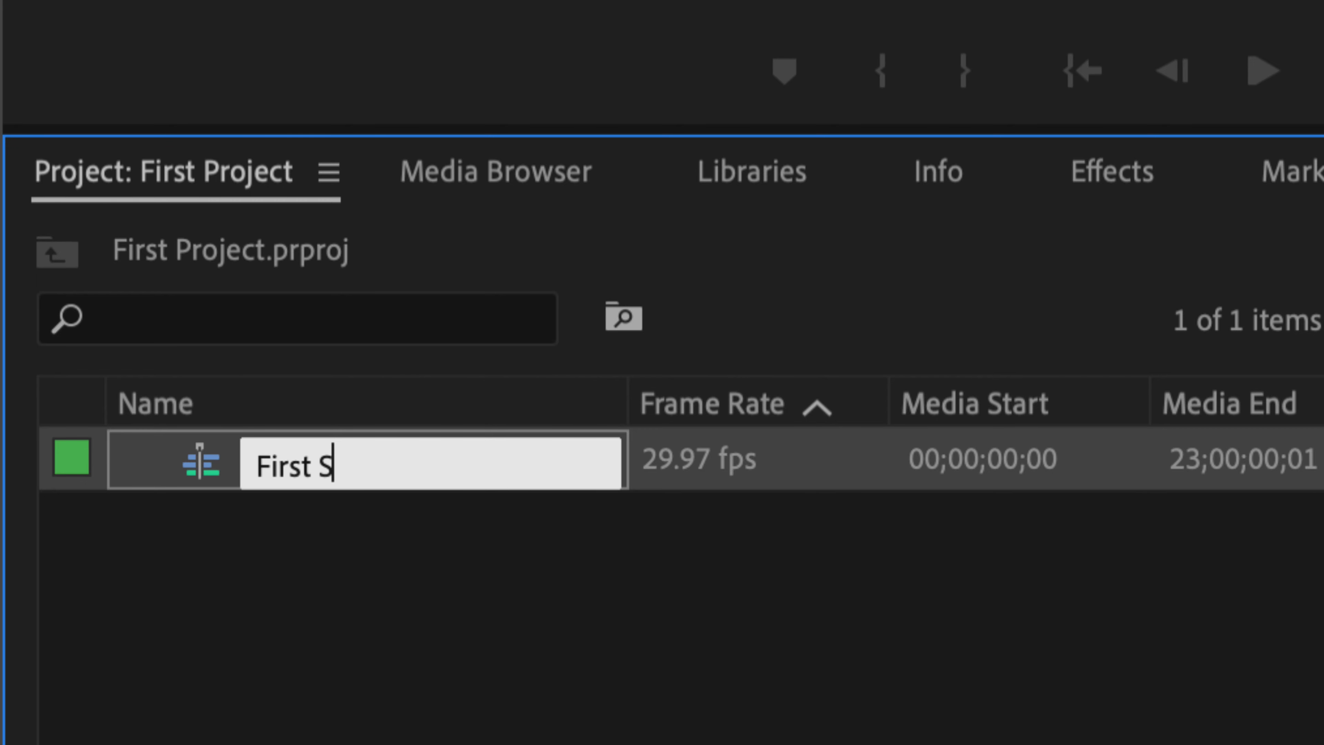
pyautogui.write('equence')
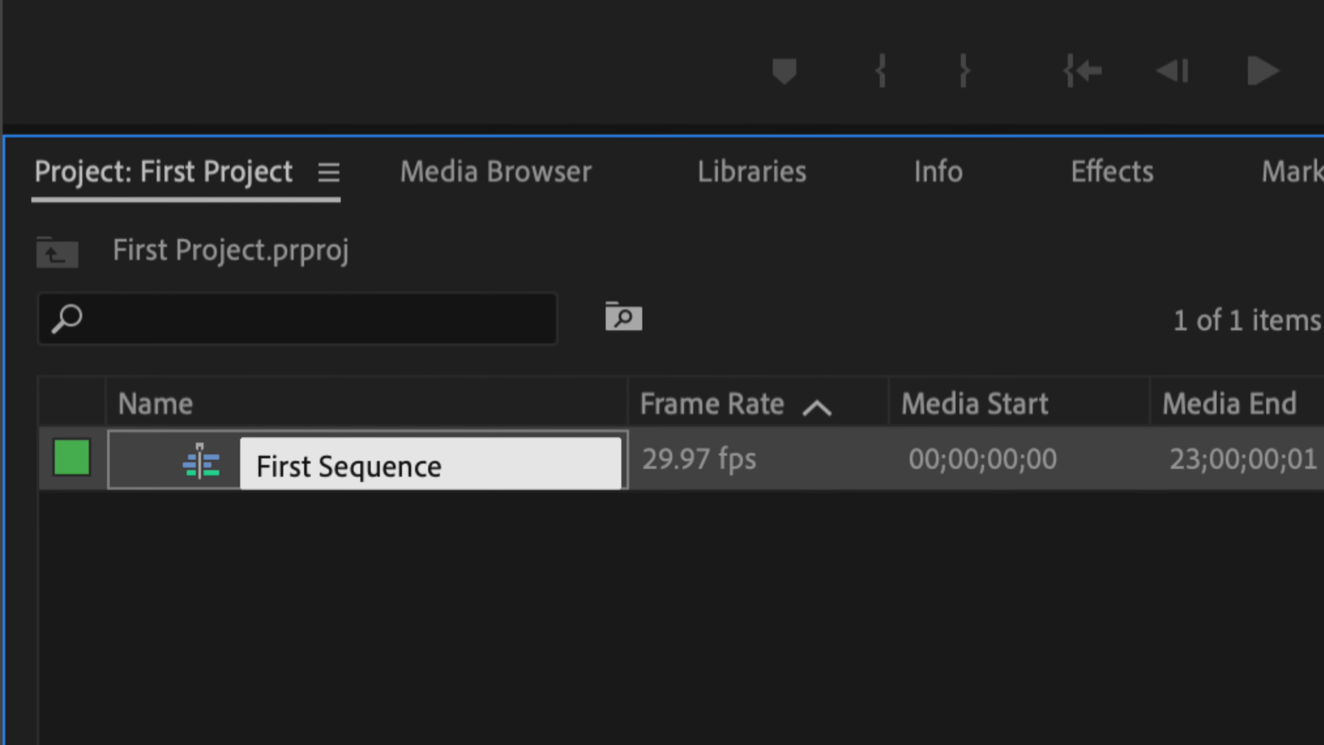
pyautogui.press('Tab')
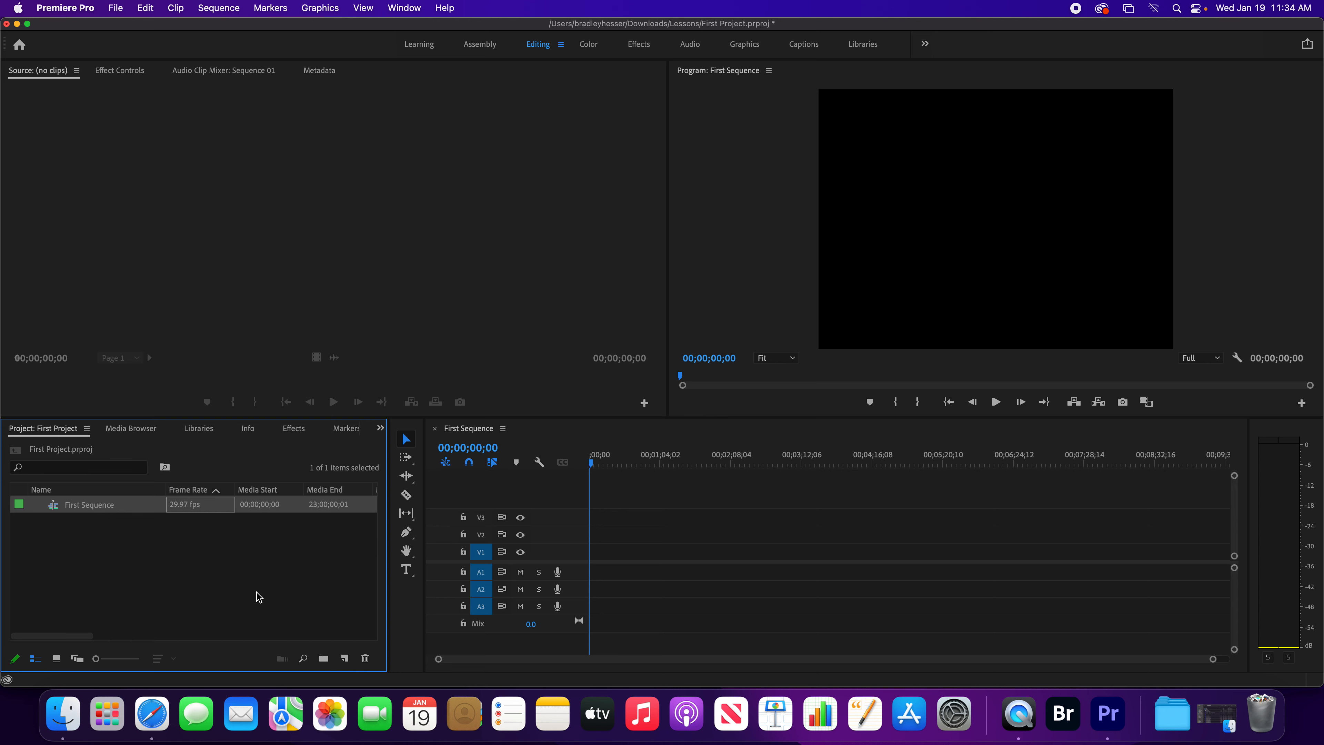
# Create a new sequence named Sequence 02 from the Digital SLR 1080p preset DSLR 1080p30, reading through its preset description.
pyautogui.click(345, 659)
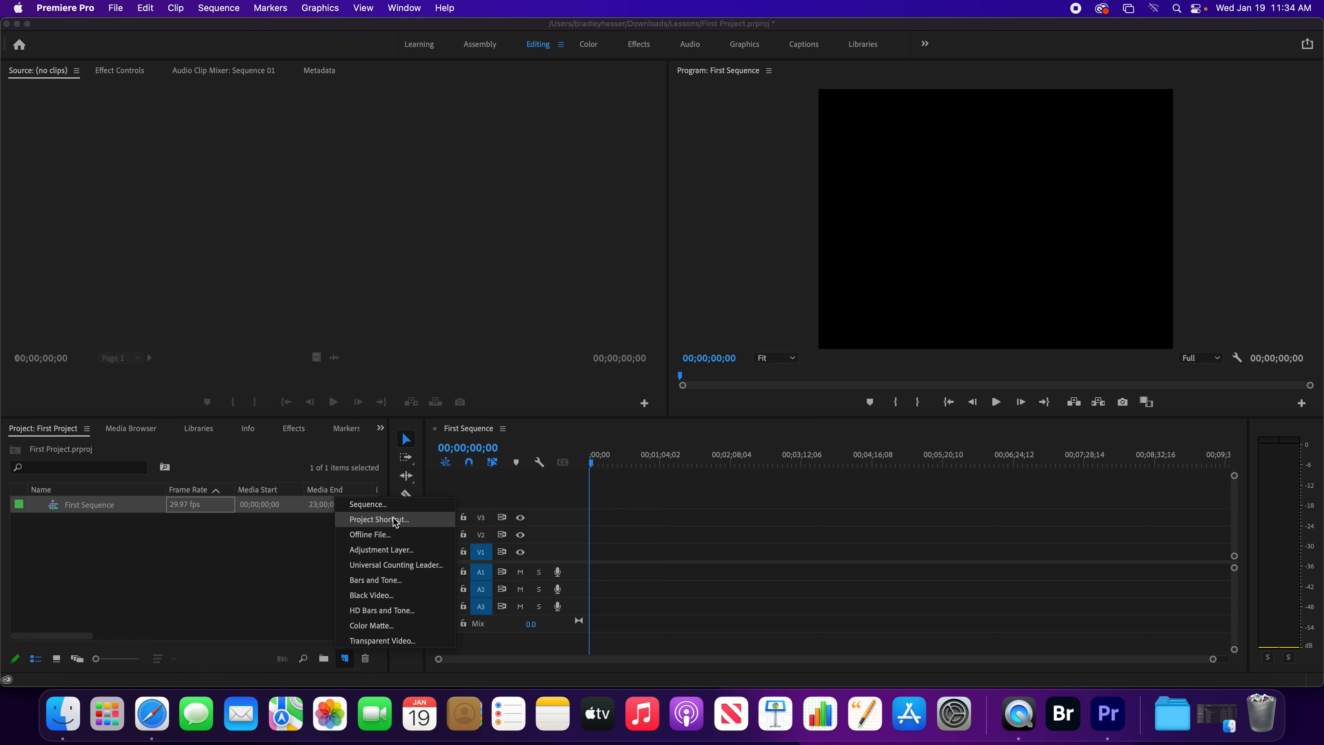
pyautogui.click(391, 505)
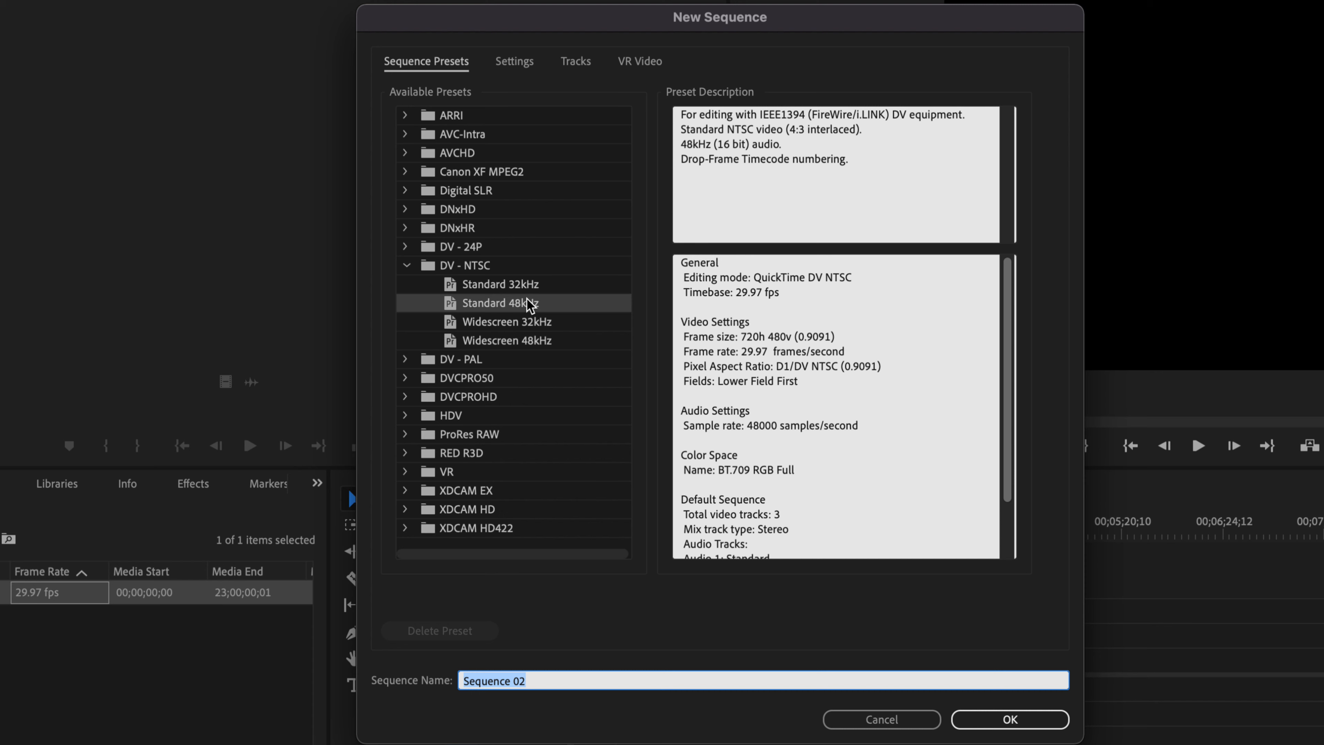
pyautogui.click(405, 190)
pyautogui.click(479, 209)
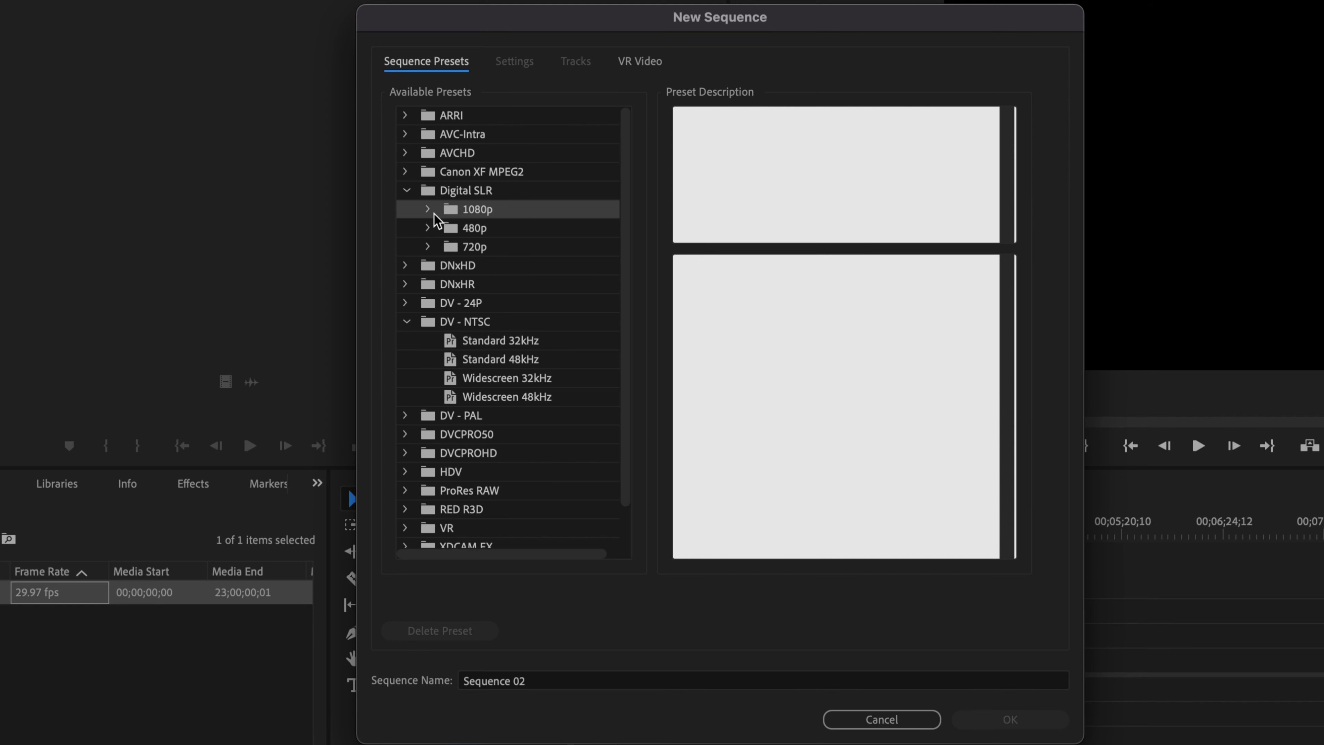
pyautogui.click(428, 210)
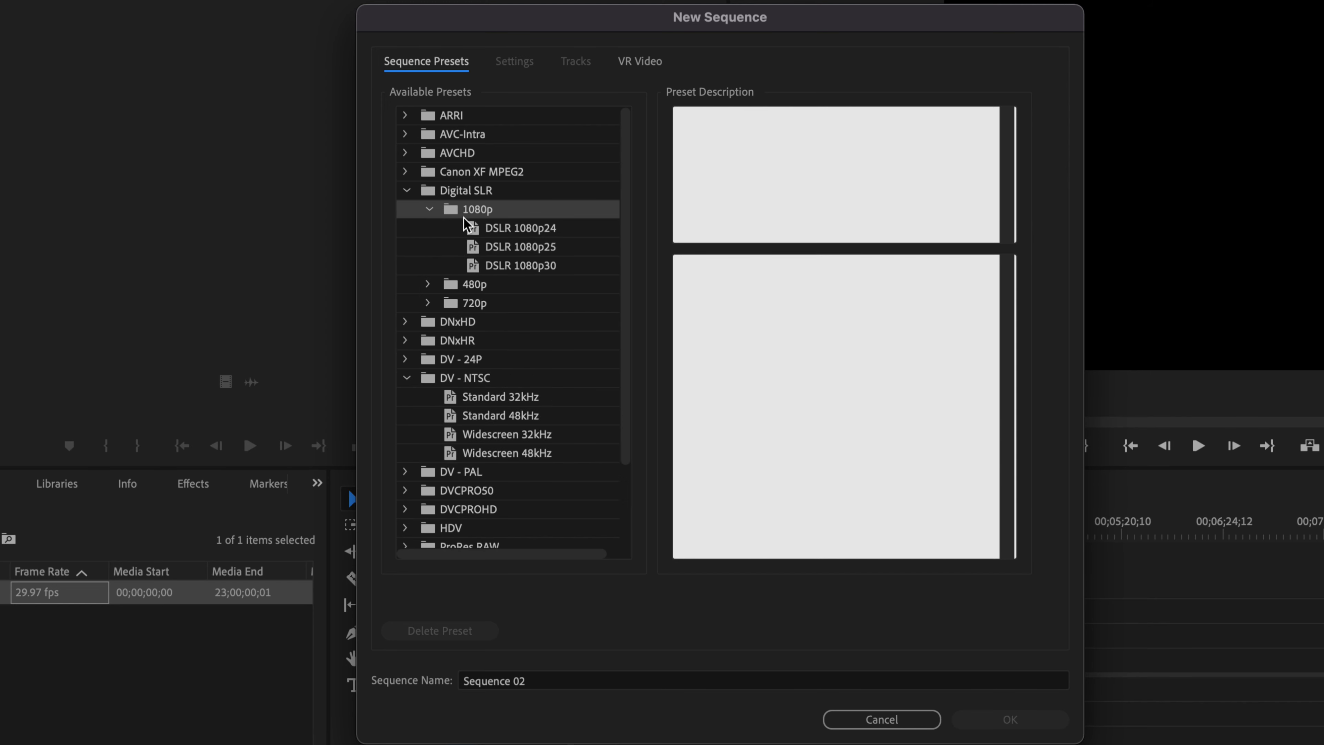
pyautogui.click(544, 267)
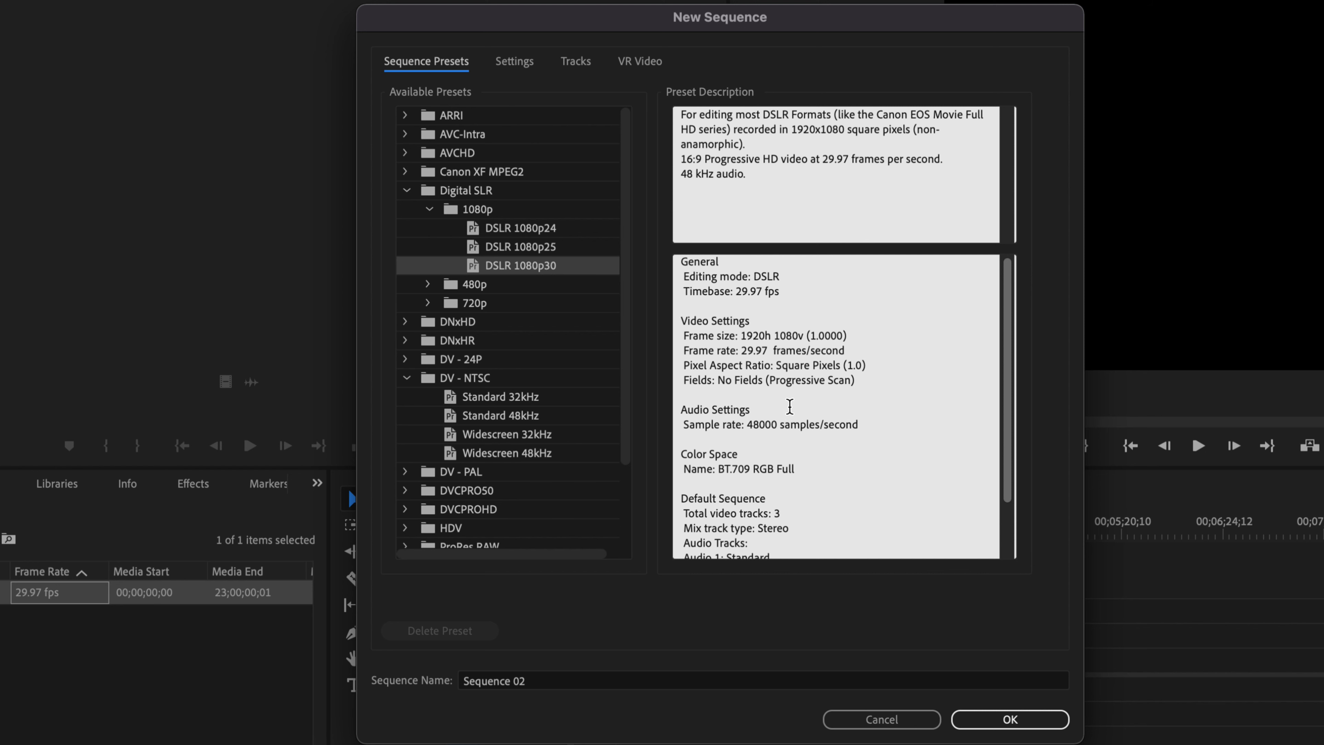
pyautogui.scroll(-2, 789, 407)
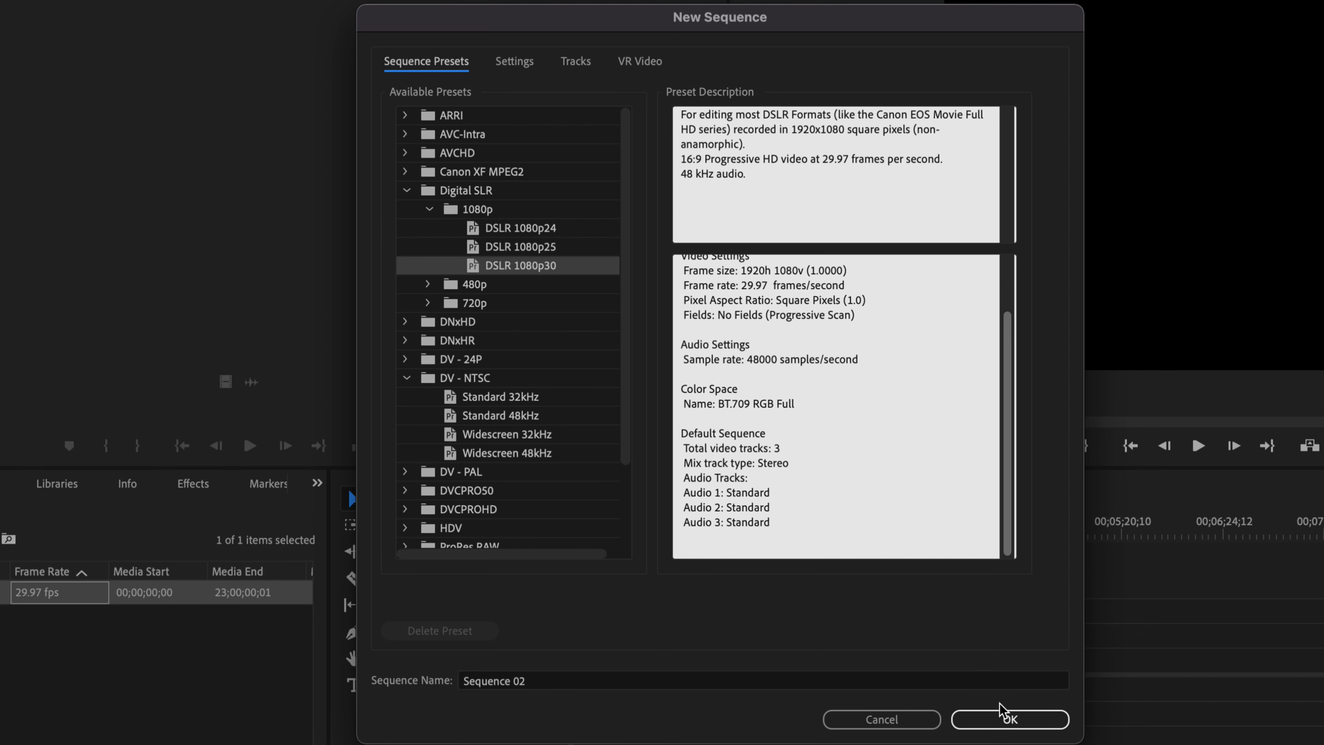
pyautogui.click(1003, 718)
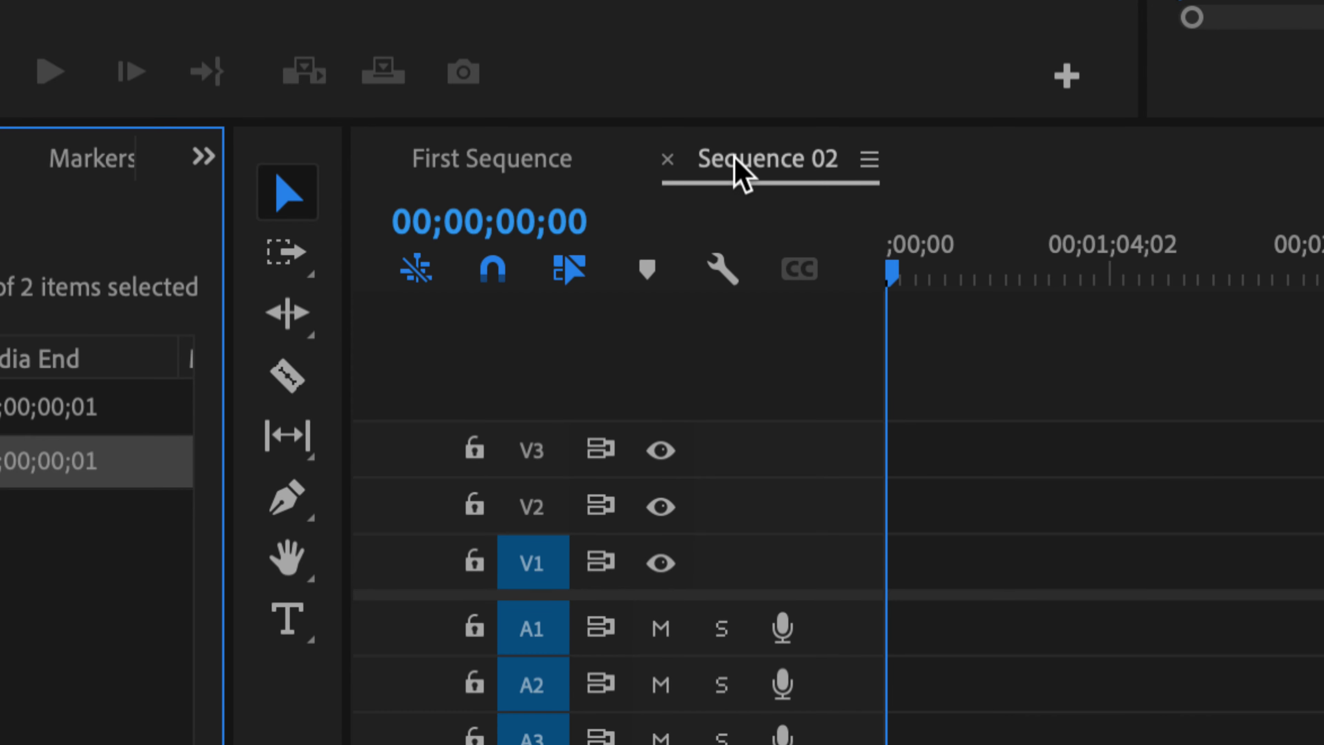
# Compare First Sequence and Sequence 02 by switching between them in the timeline, ending on First Sequence.
pyautogui.click(600, 180)
pyautogui.click(758, 180)
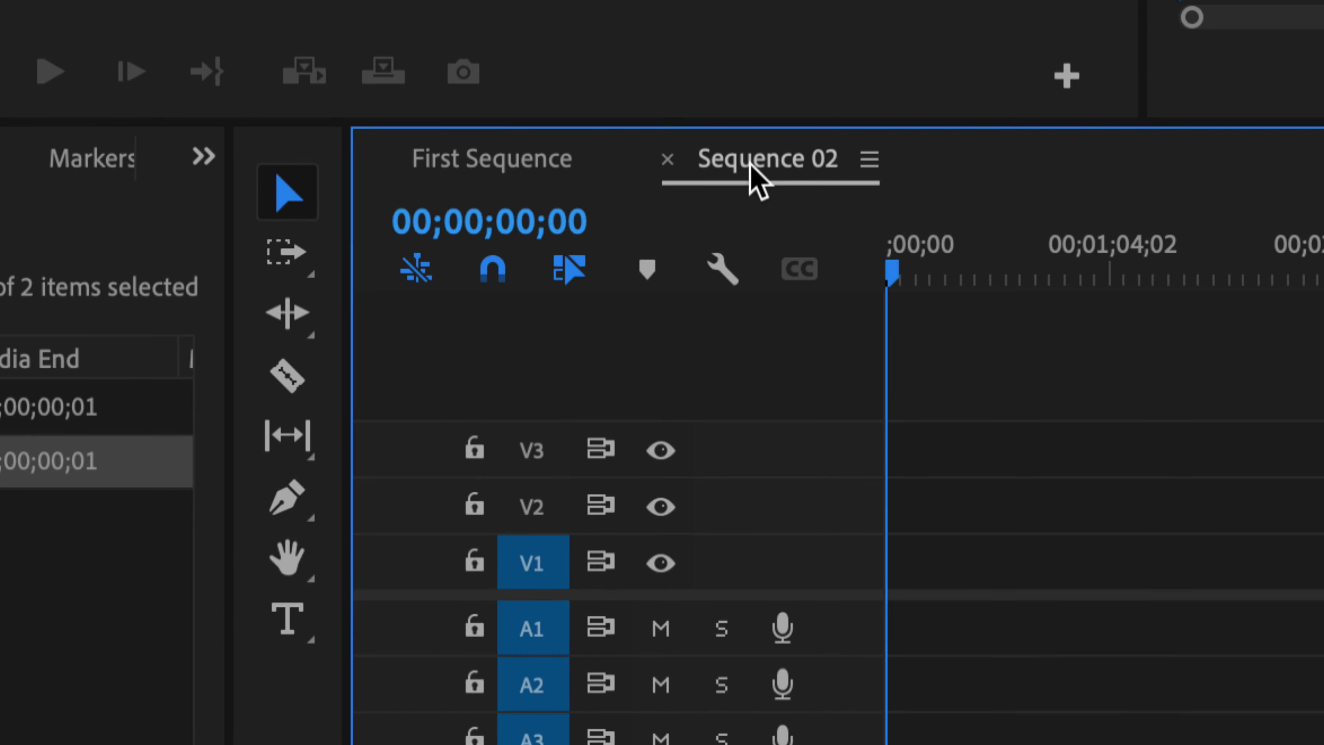
pyautogui.click(519, 166)
pyautogui.click(728, 166)
pyautogui.click(547, 163)
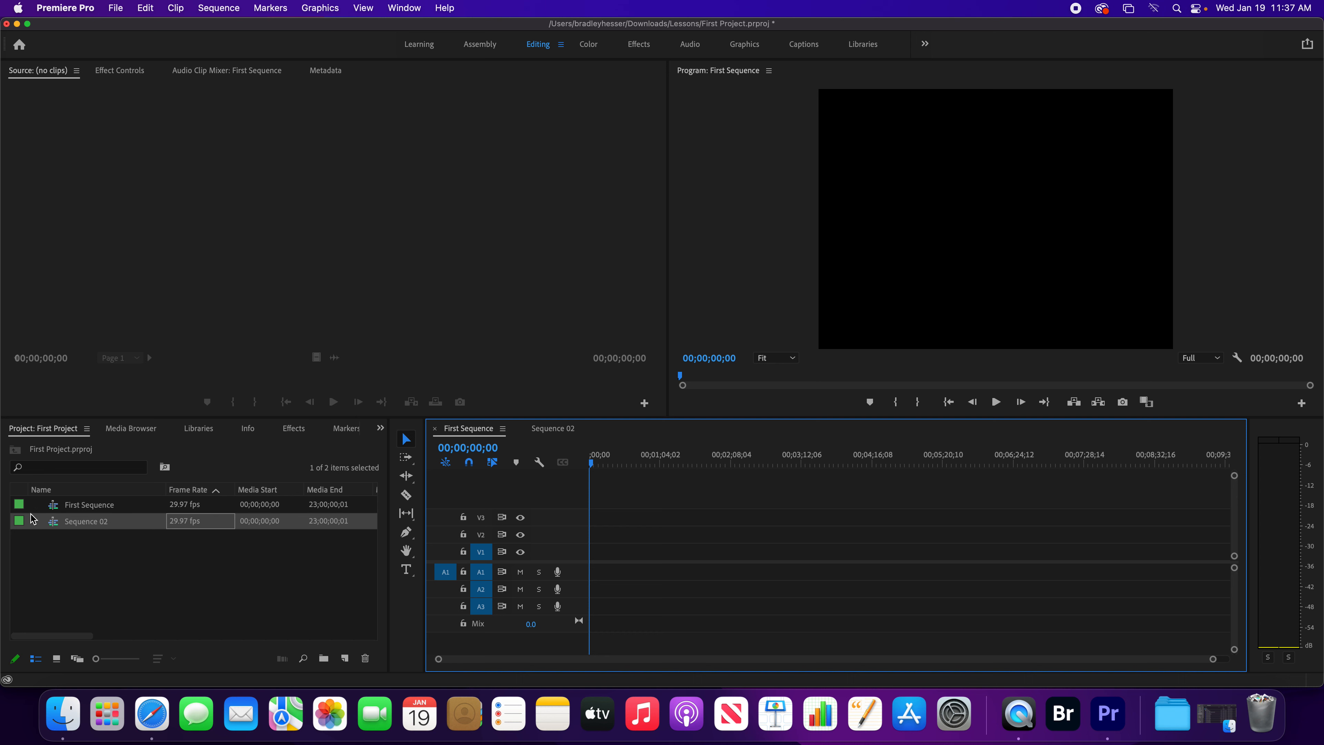
# Start a third sequence with the DSLR 1080p30 preset and show its detailed sequence settings.
pyautogui.click(345, 658)
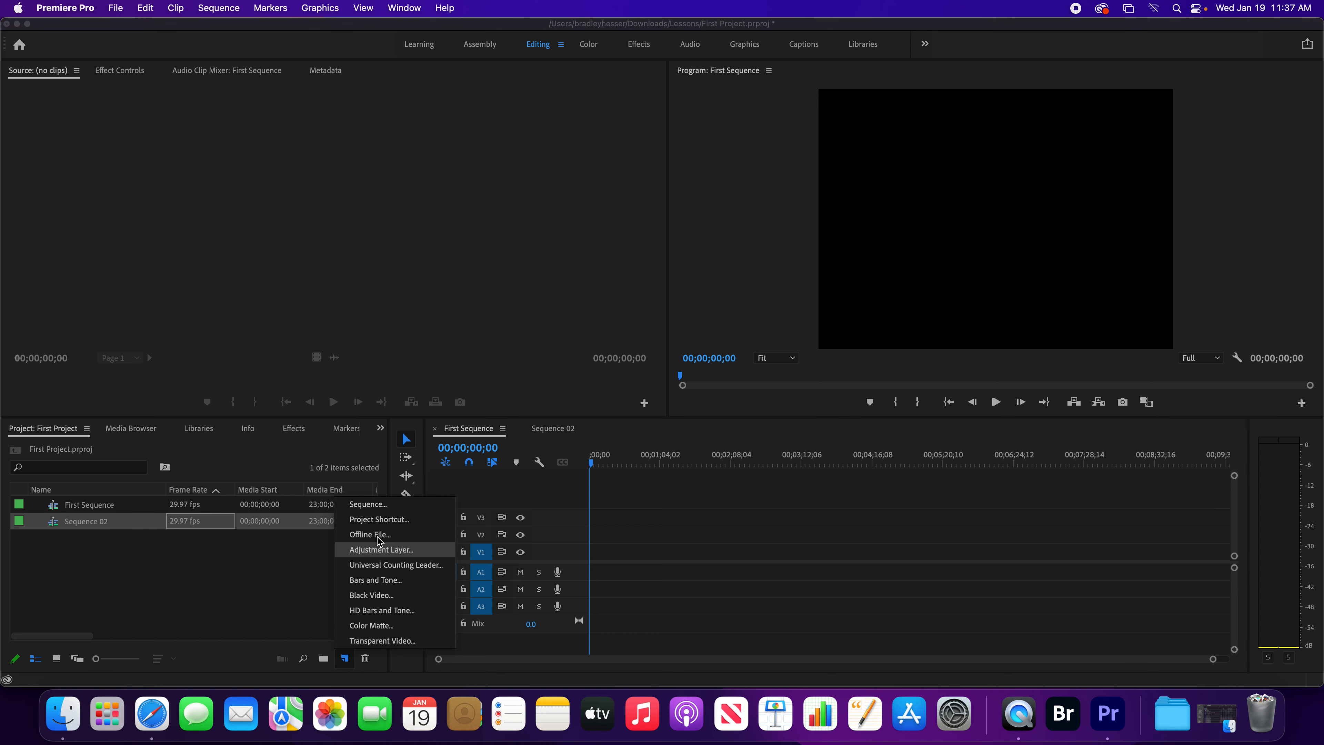
pyautogui.click(380, 505)
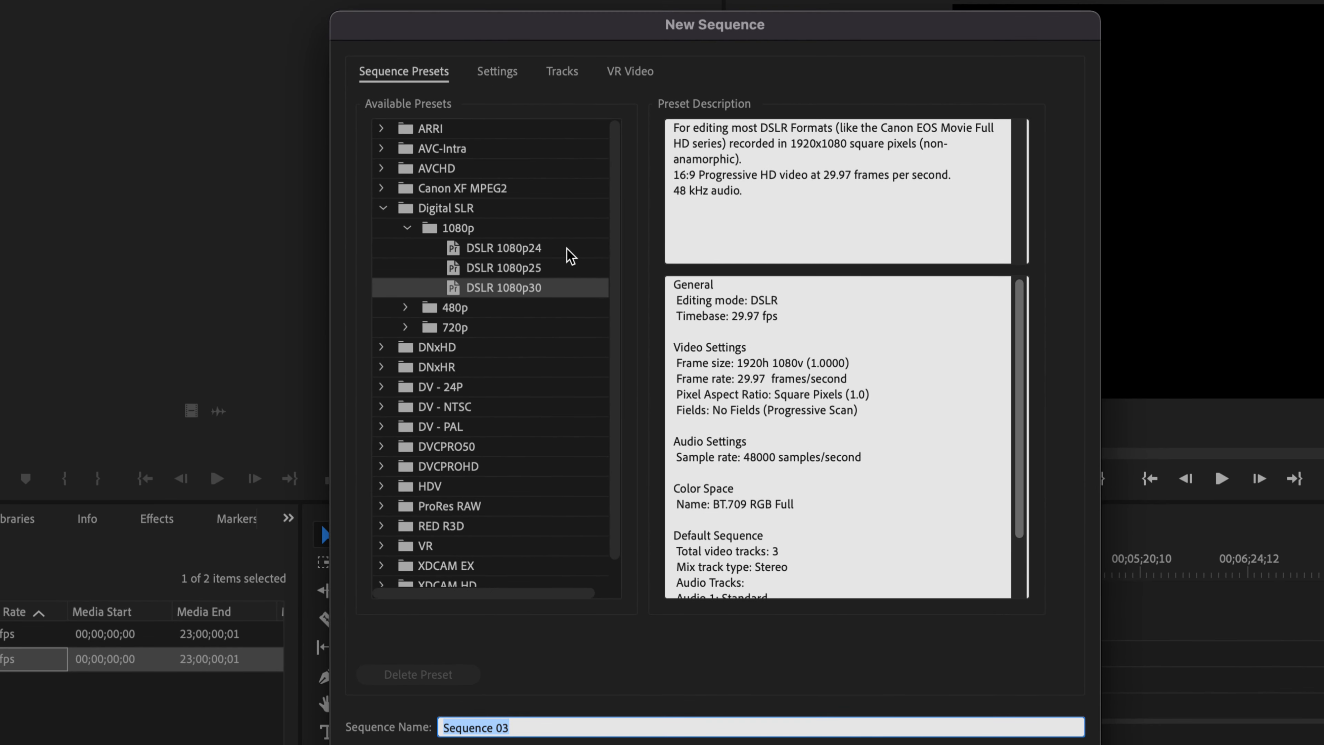
pyautogui.hscroll(1, 571, 256)
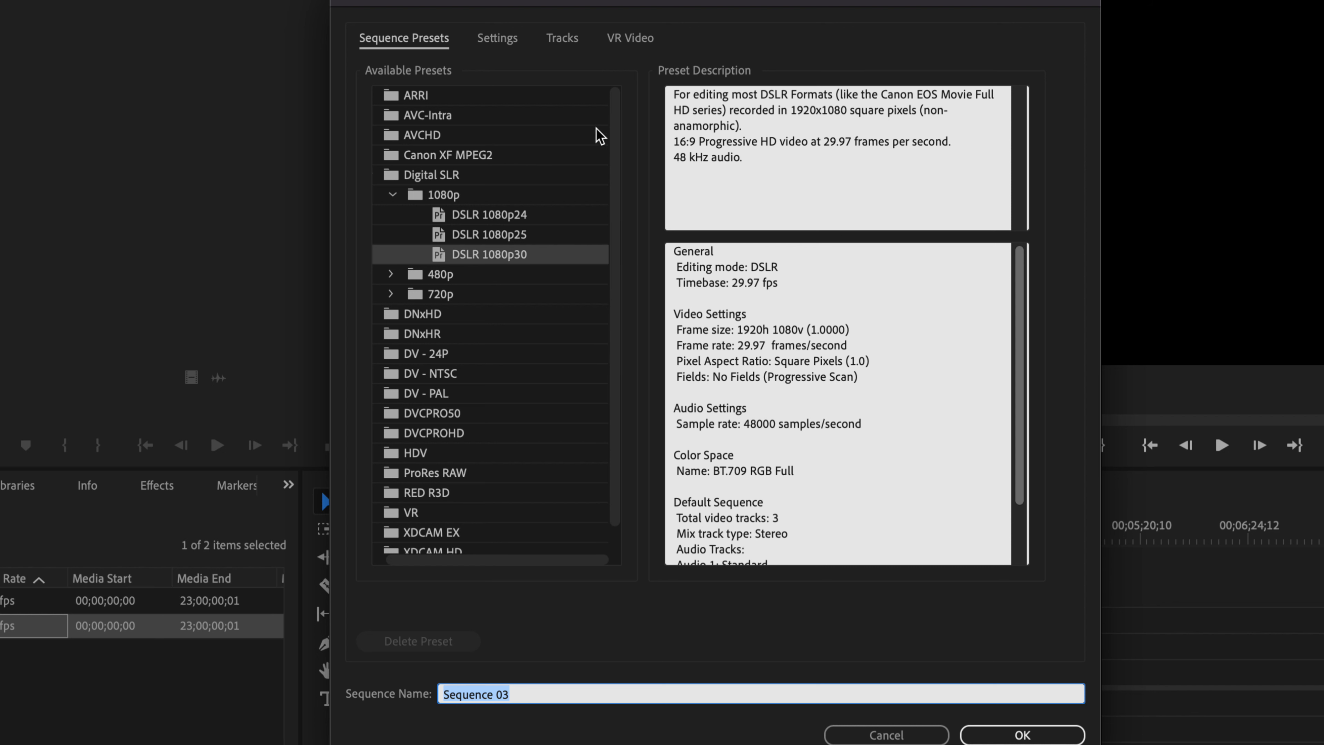
pyautogui.click(500, 46)
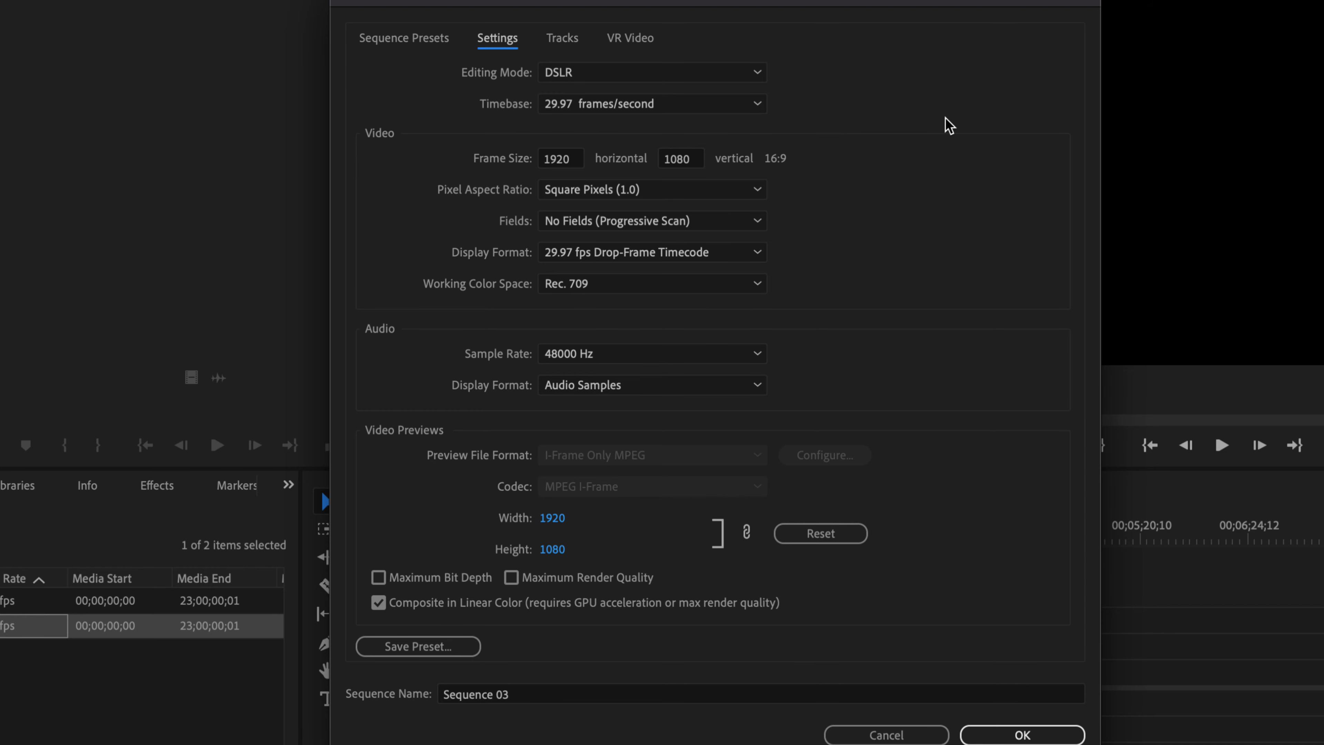
# Browse the available editing modes, set the mode to HDV 1080p and try to edit the horizontal frame size.
pyautogui.click(757, 76)
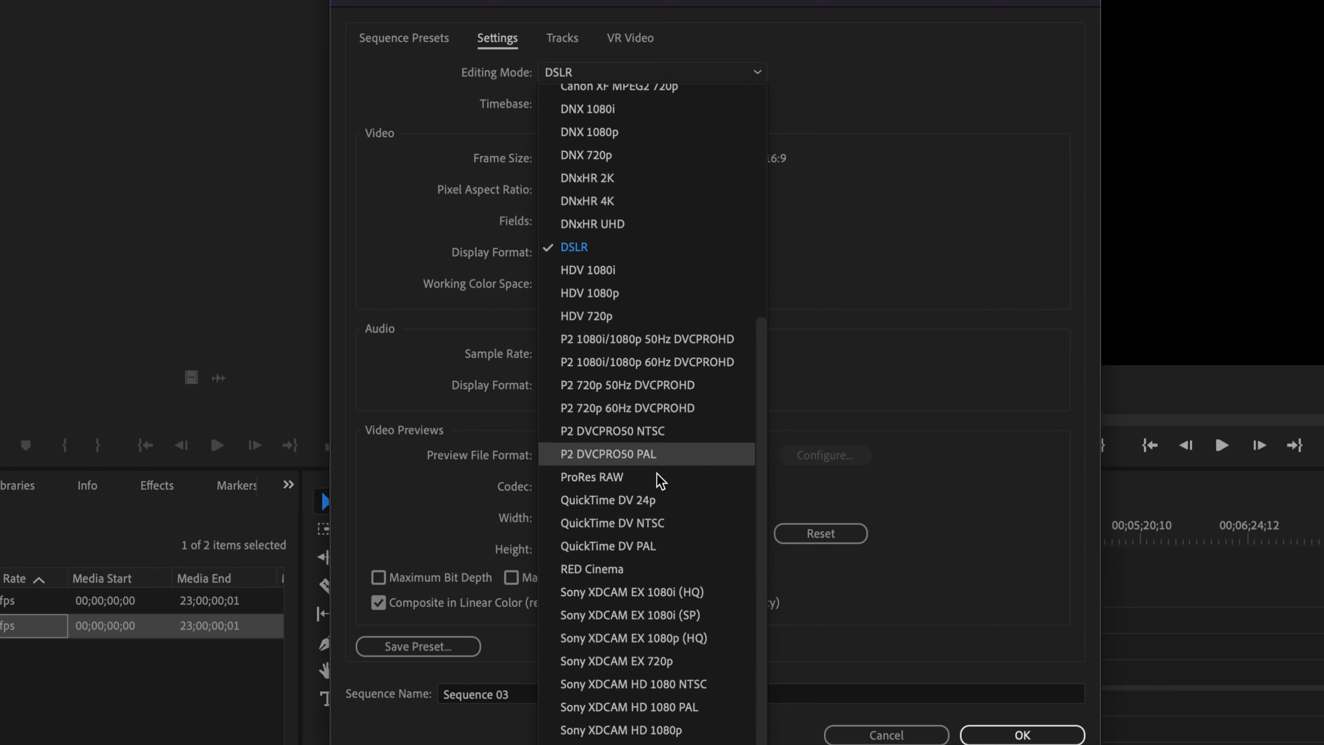
pyautogui.scroll(5, 680, 496)
pyautogui.scroll(-5, 681, 496)
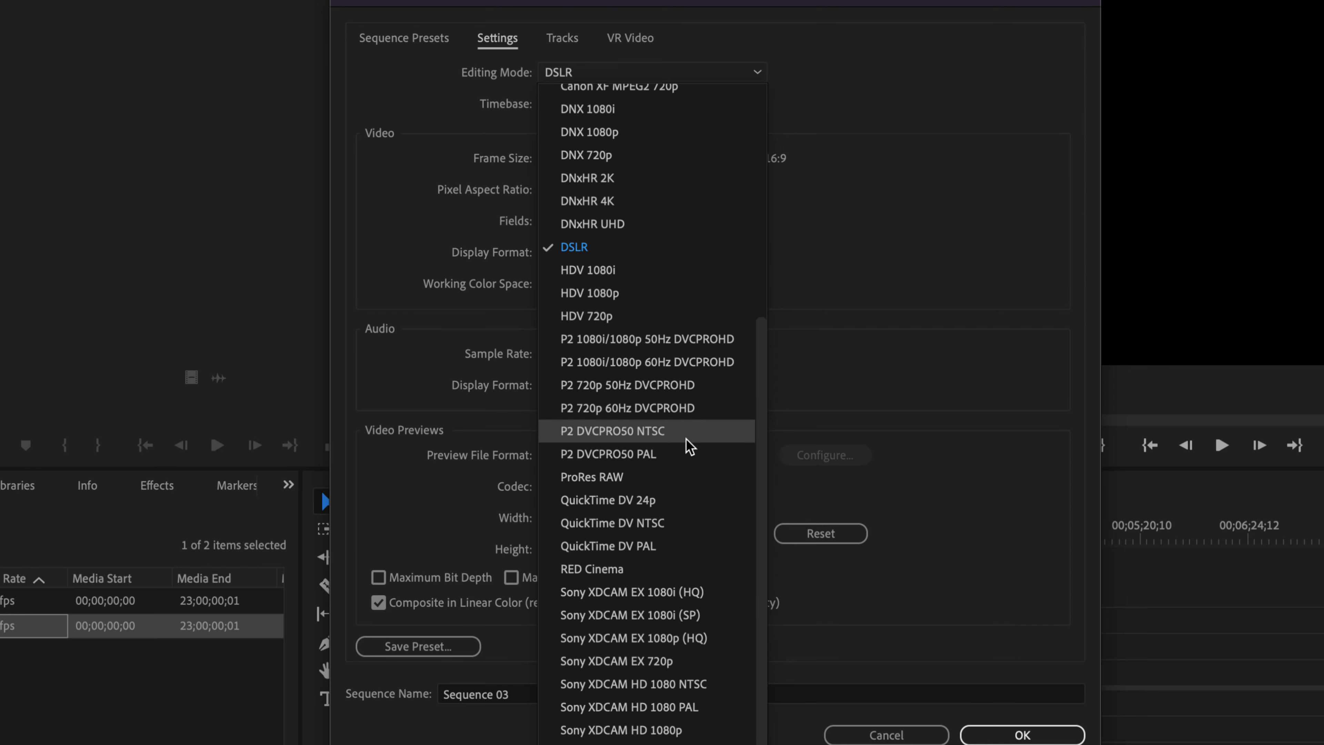
pyautogui.scroll(5, 690, 437)
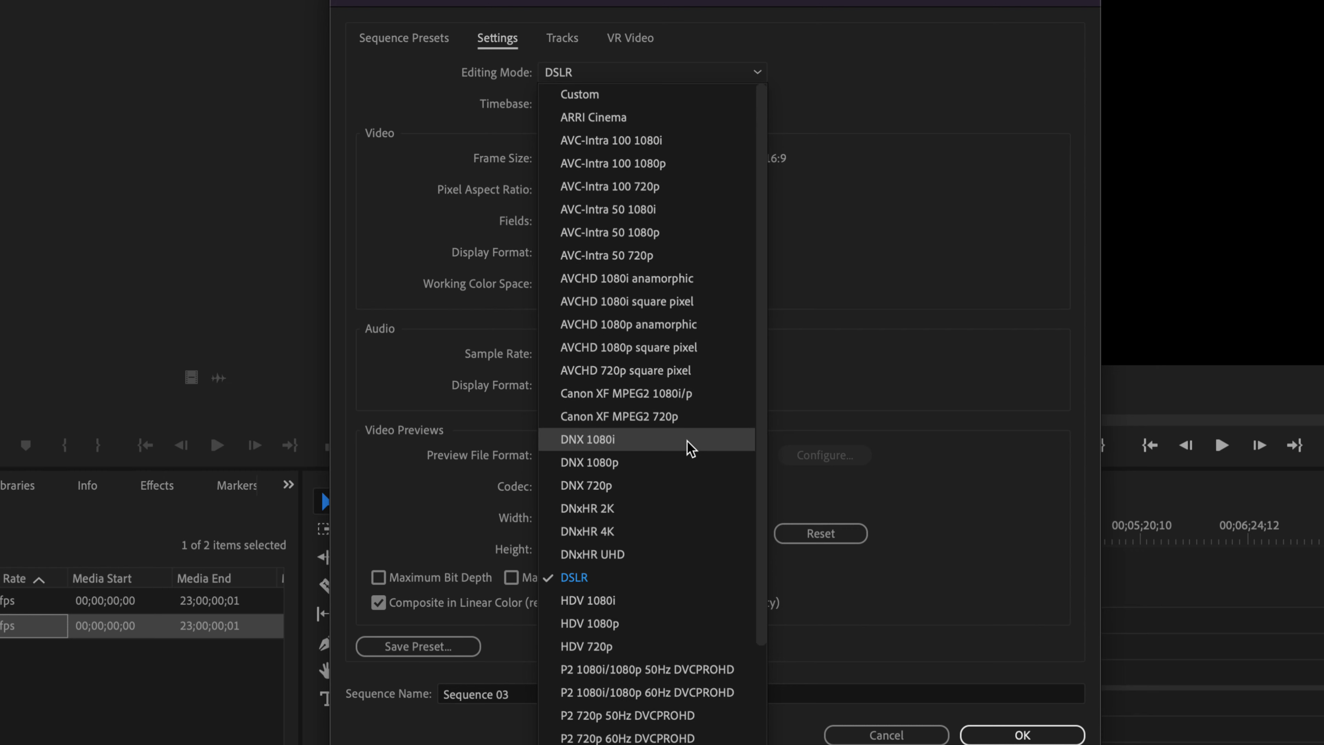
pyautogui.scroll(-5, 691, 447)
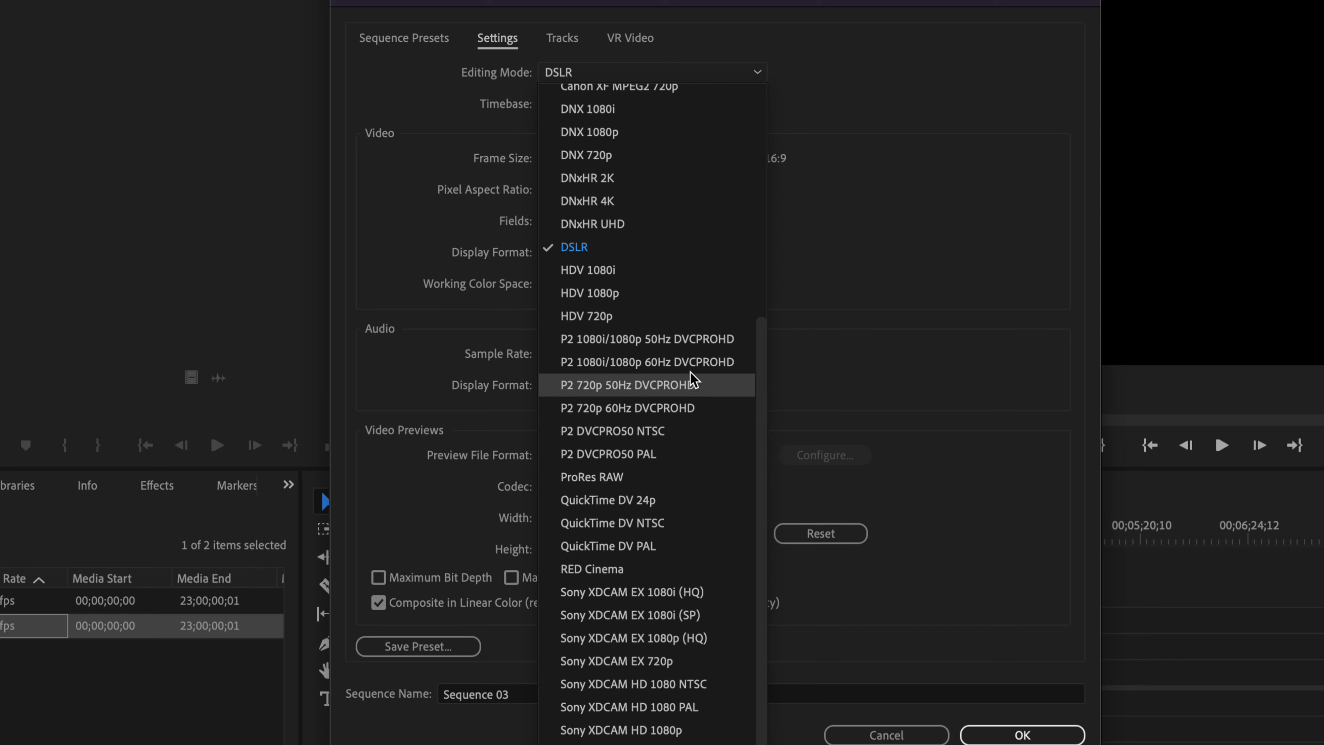
pyautogui.click(594, 295)
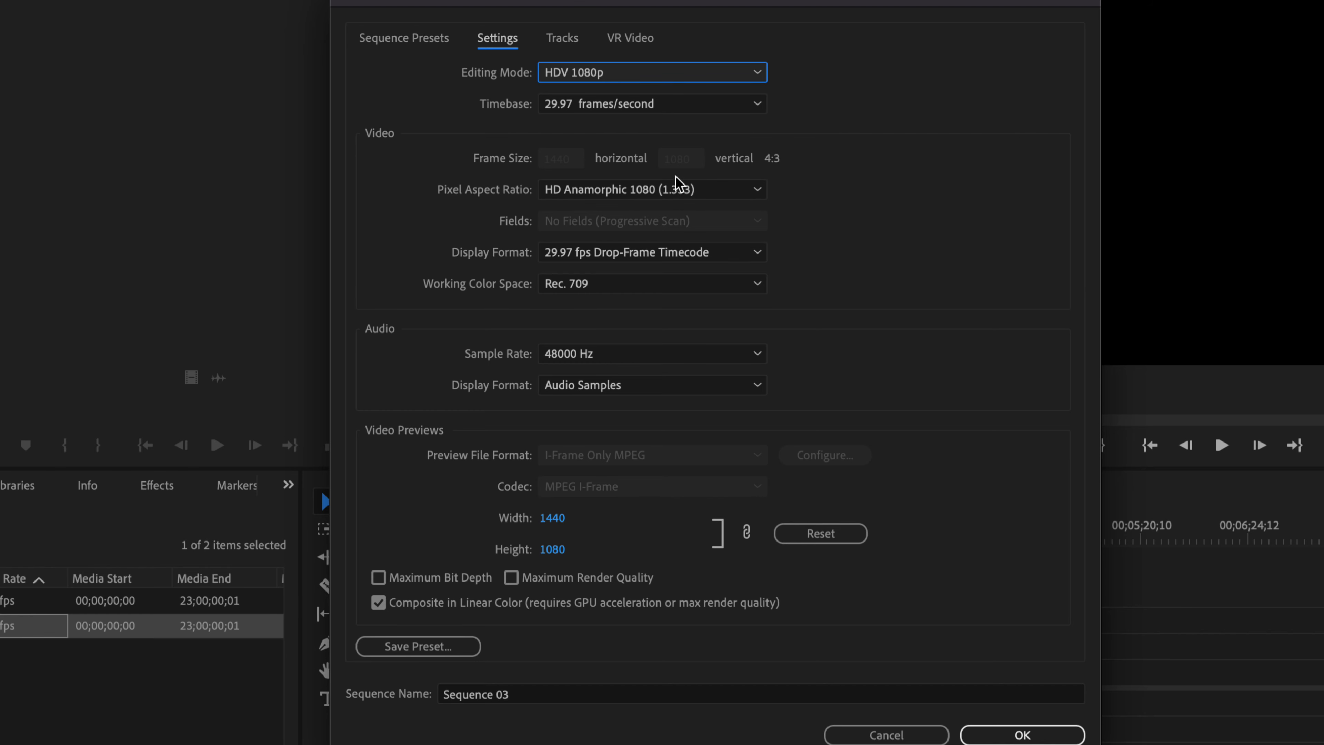
pyautogui.click(560, 161)
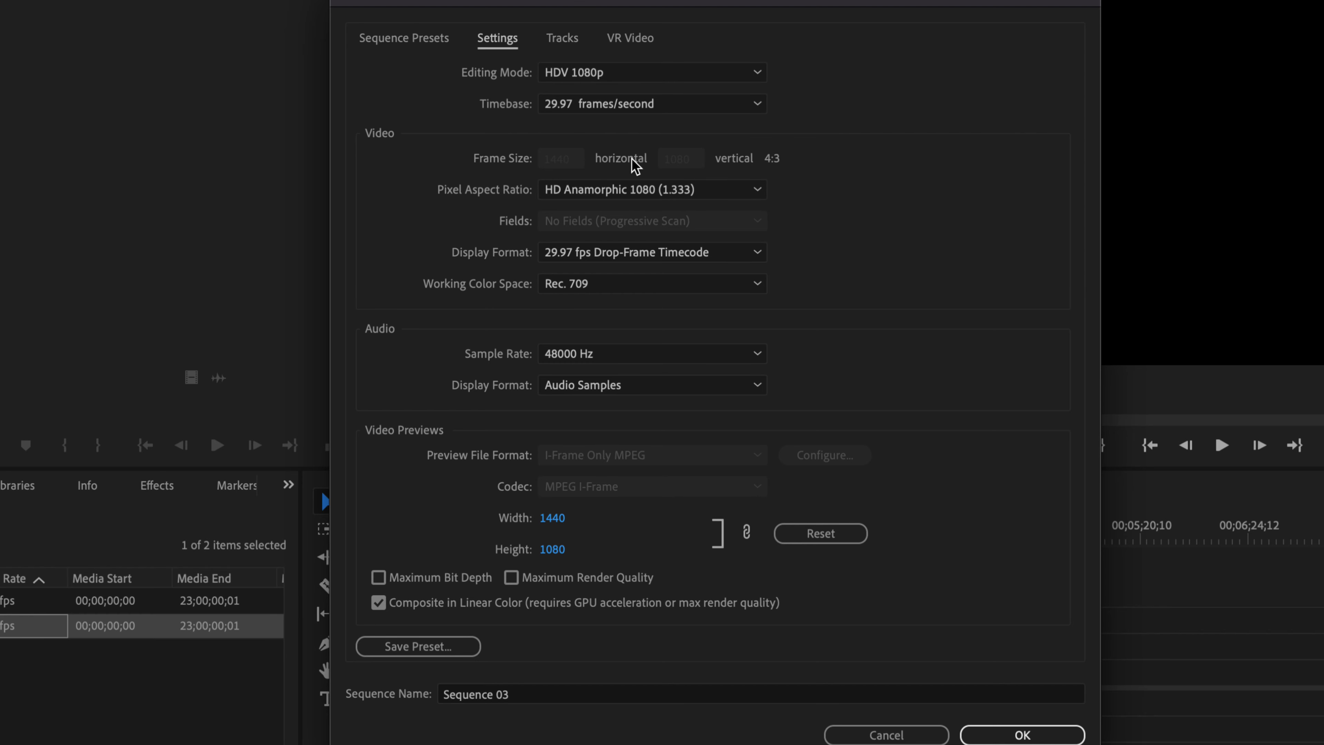
# Try the QuickTime DV NTSC editing mode and return the editing mode to DSLR.
pyautogui.click(751, 76)
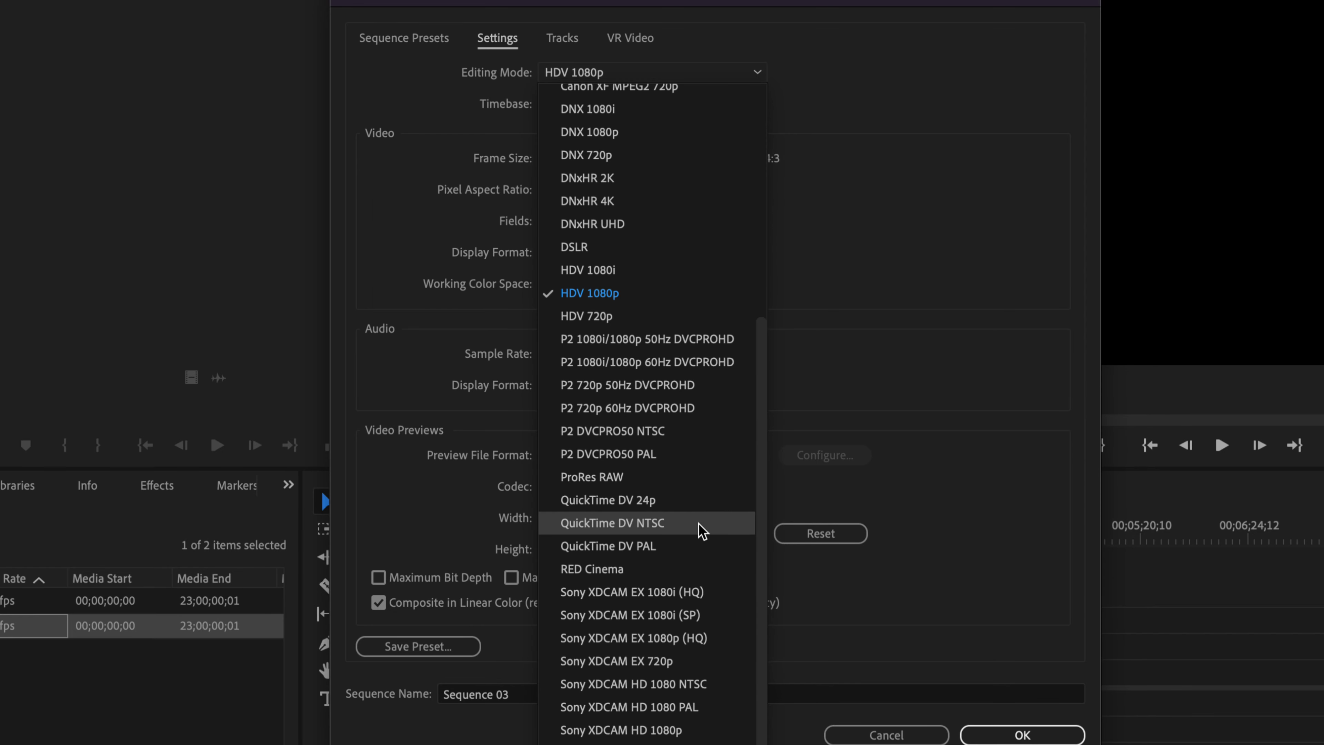
pyautogui.click(657, 527)
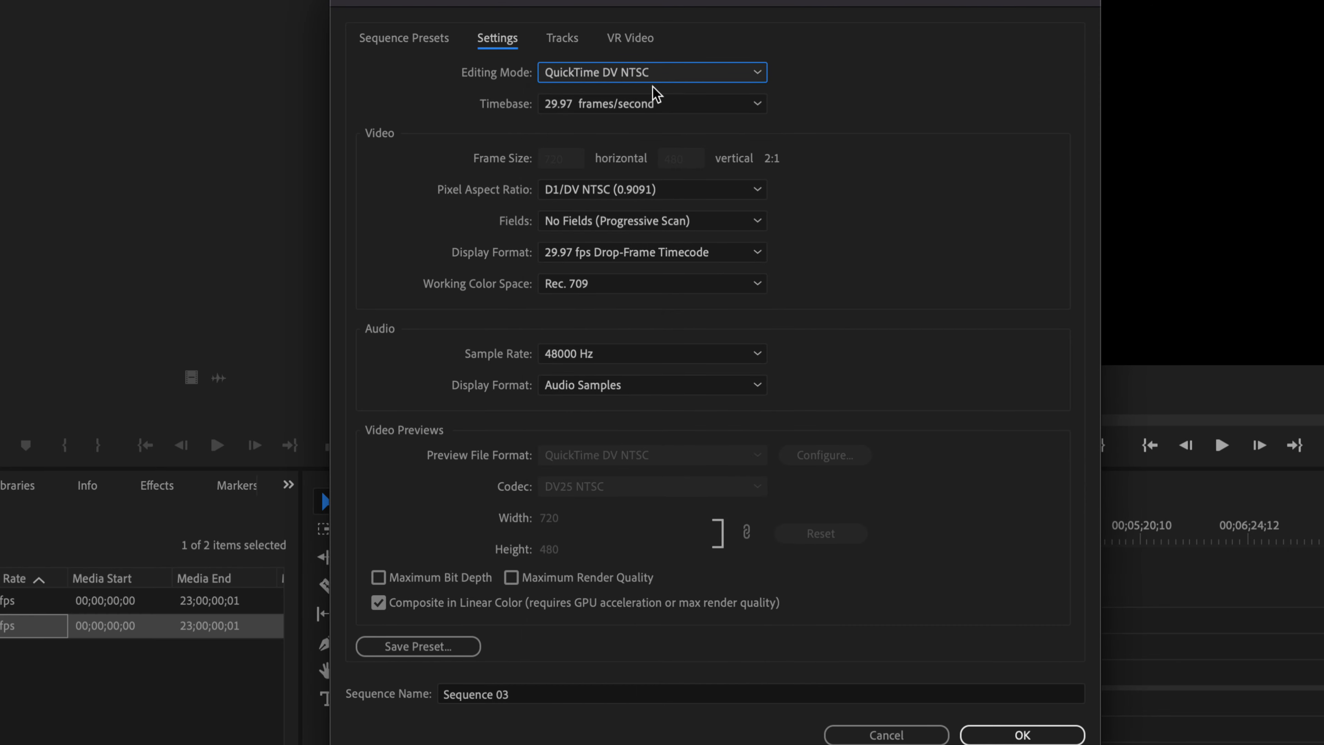
pyautogui.click(656, 75)
pyautogui.click(665, 247)
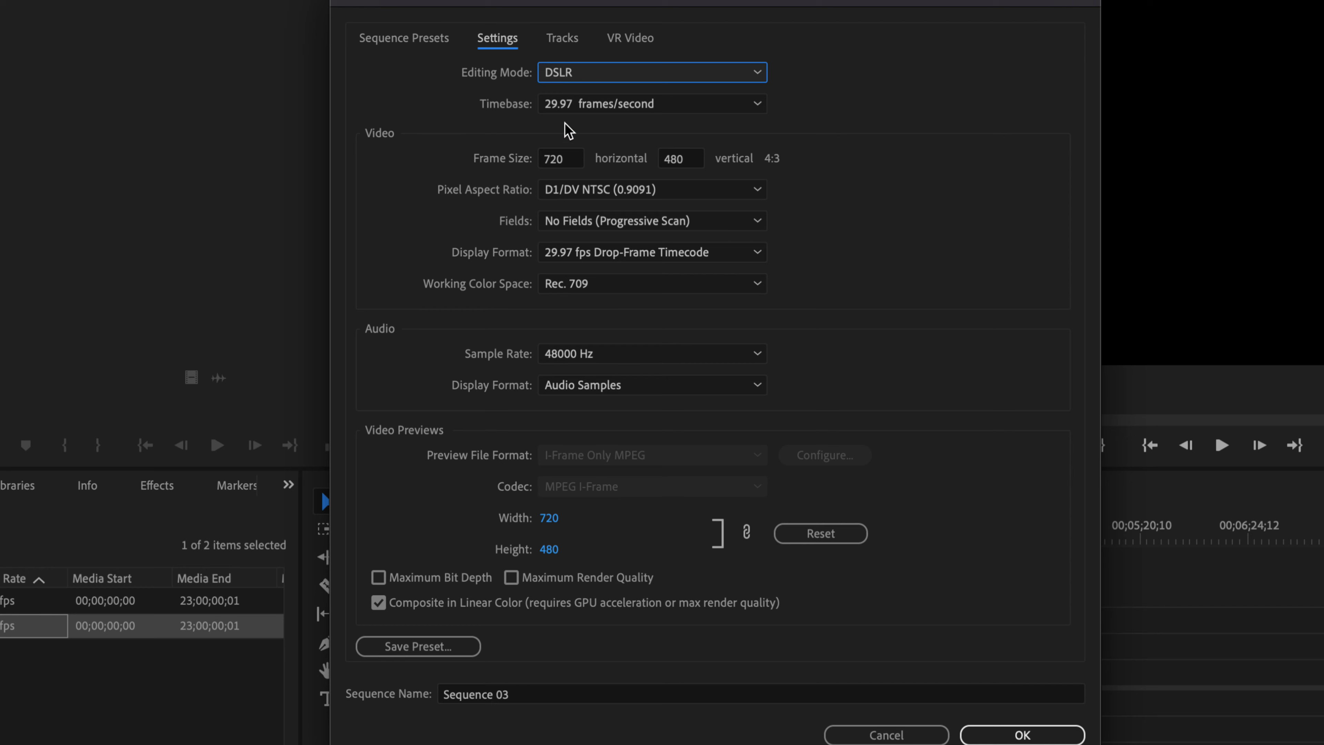
# Set the new sequence's frame size to 6986 horizontal by 120 vertical.
pyautogui.click(568, 159)
pyautogui.doubleClick(568, 159)
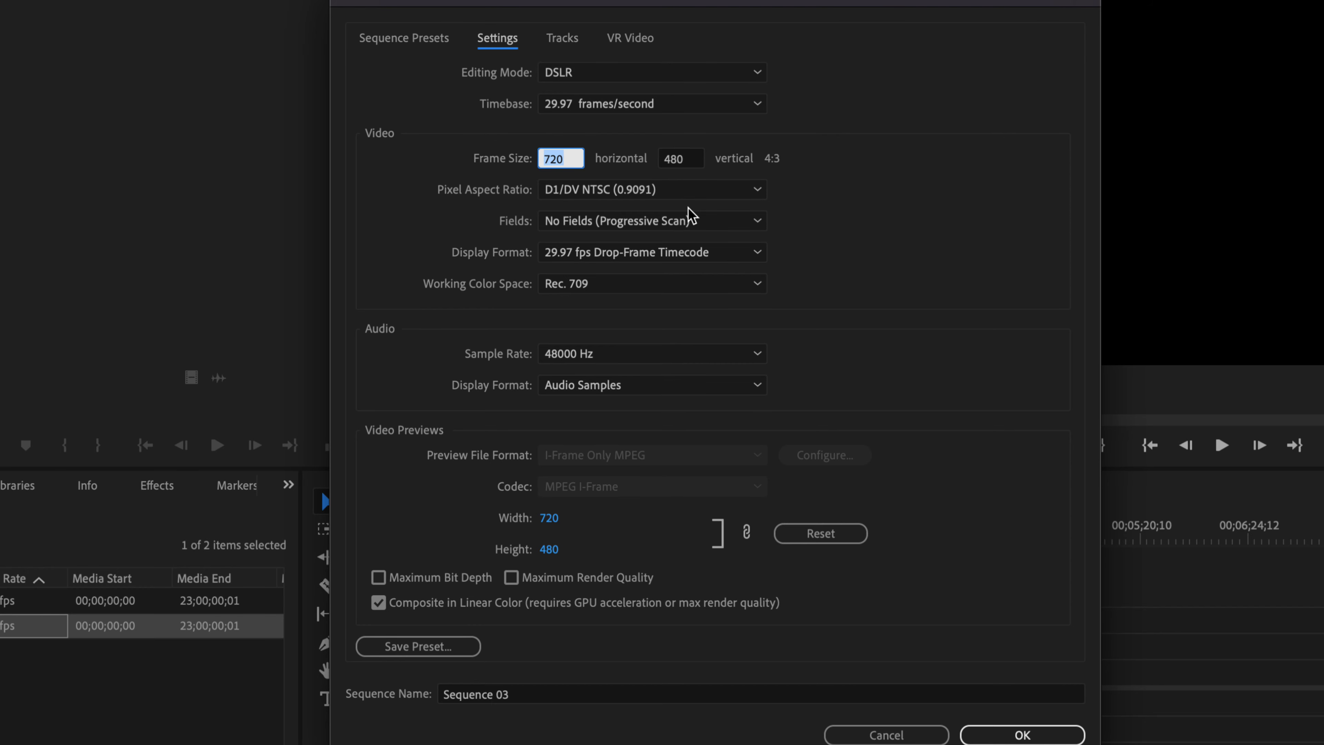
pyautogui.write('6986')
pyautogui.press('Tab')
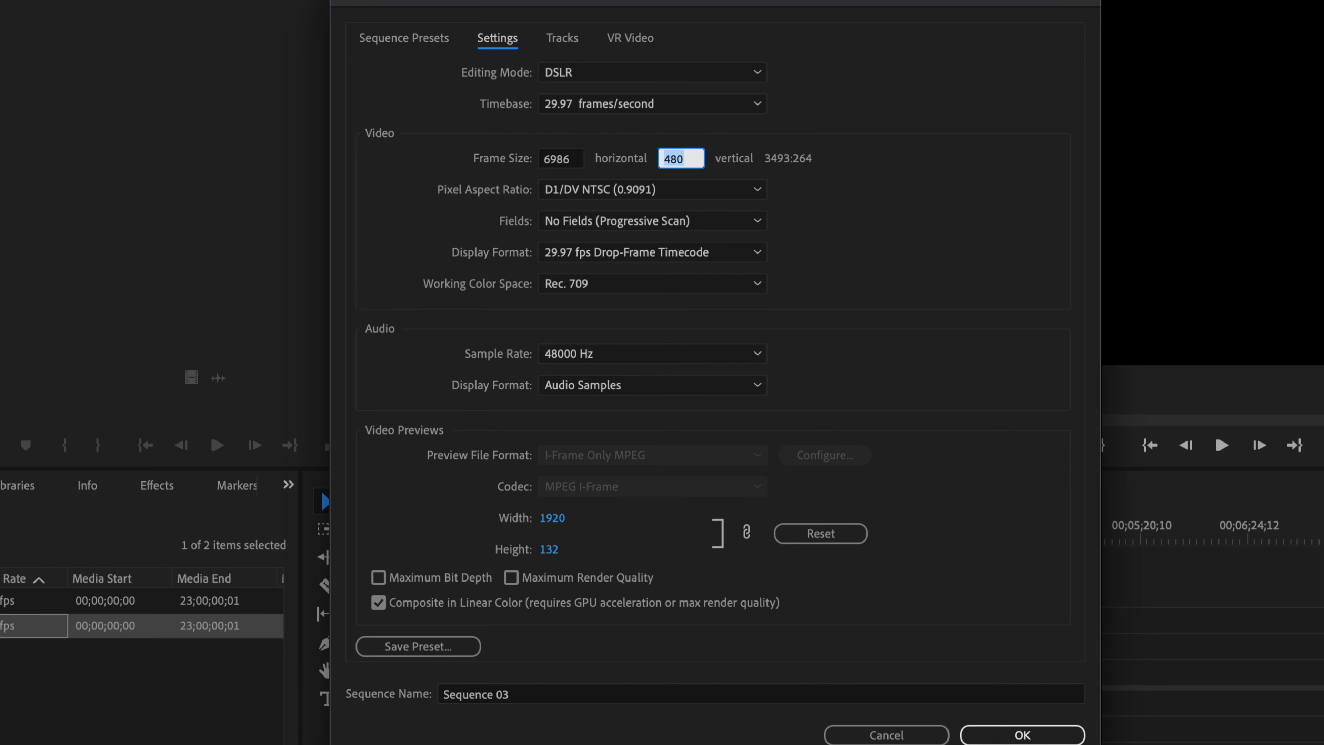
pyautogui.write('120')
pyautogui.press('Tab')
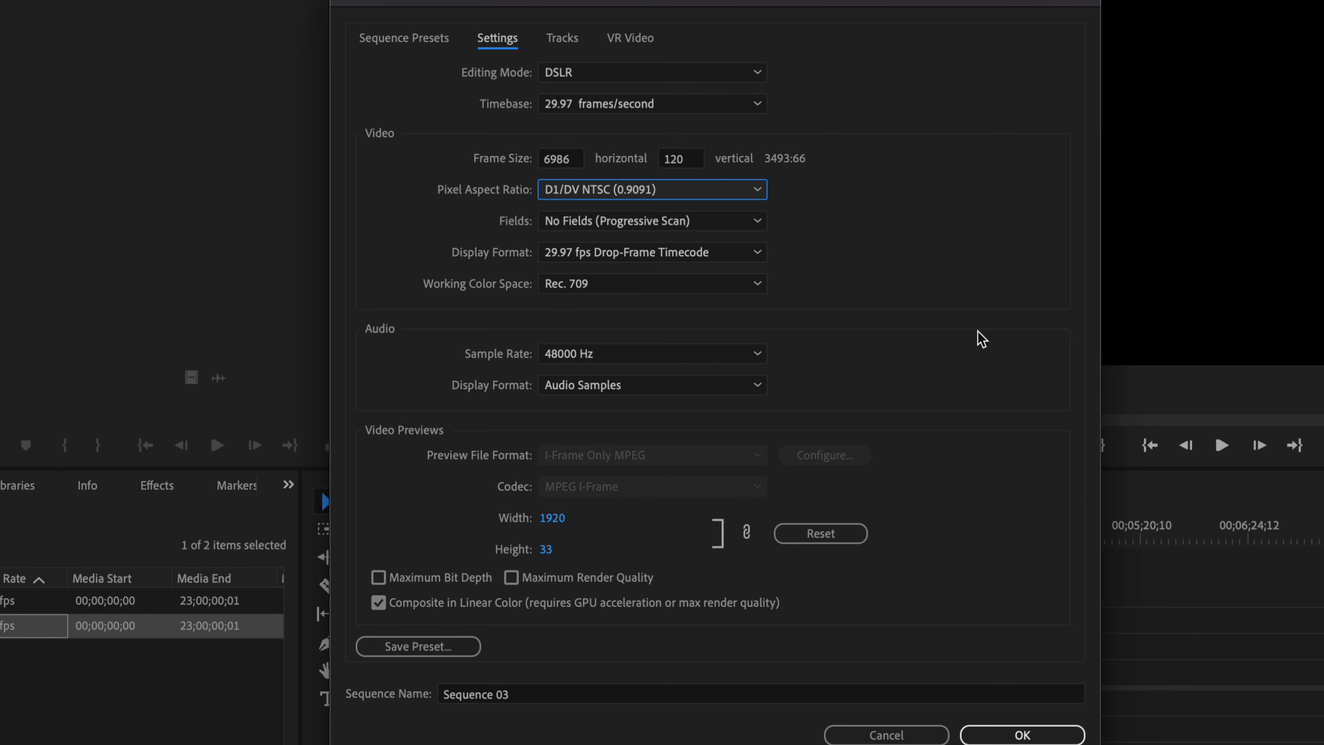
# Name the custom sequence Ribbon and create it.
pyautogui.doubleClick(517, 695)
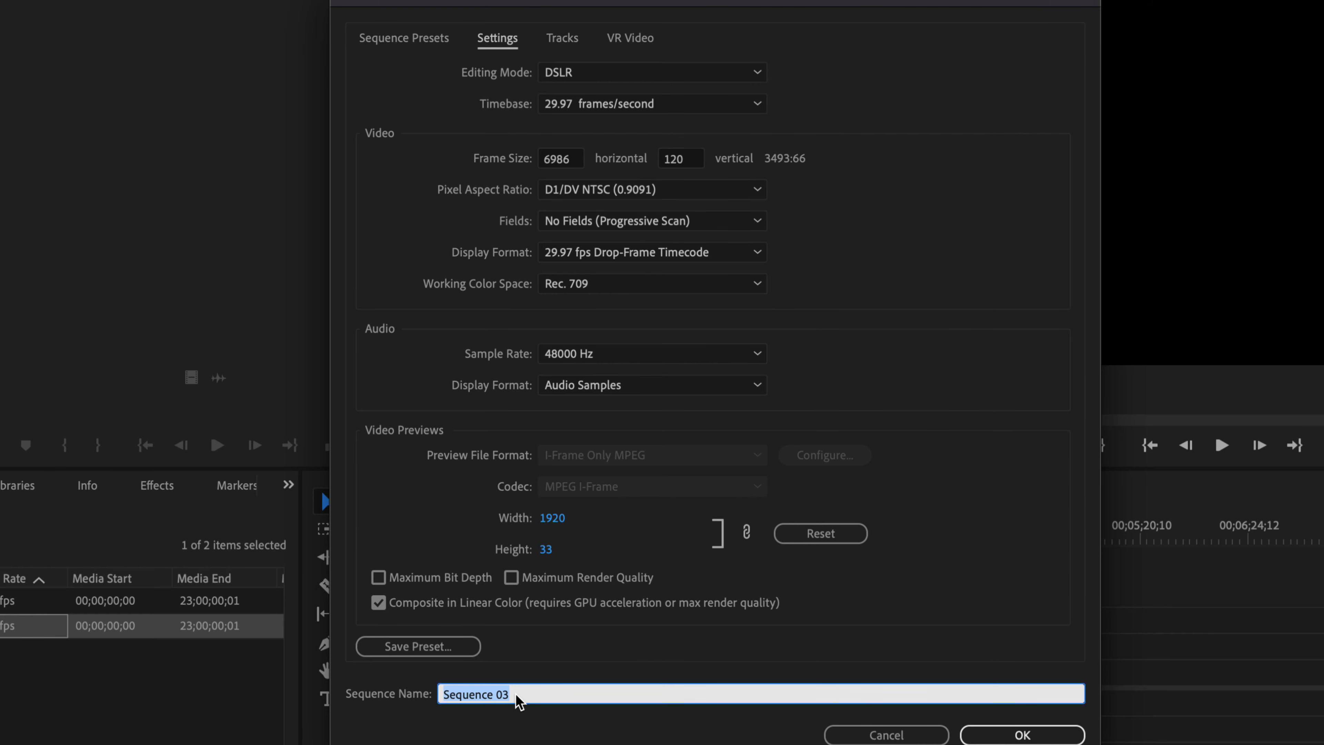
pyautogui.write('Ribbon')
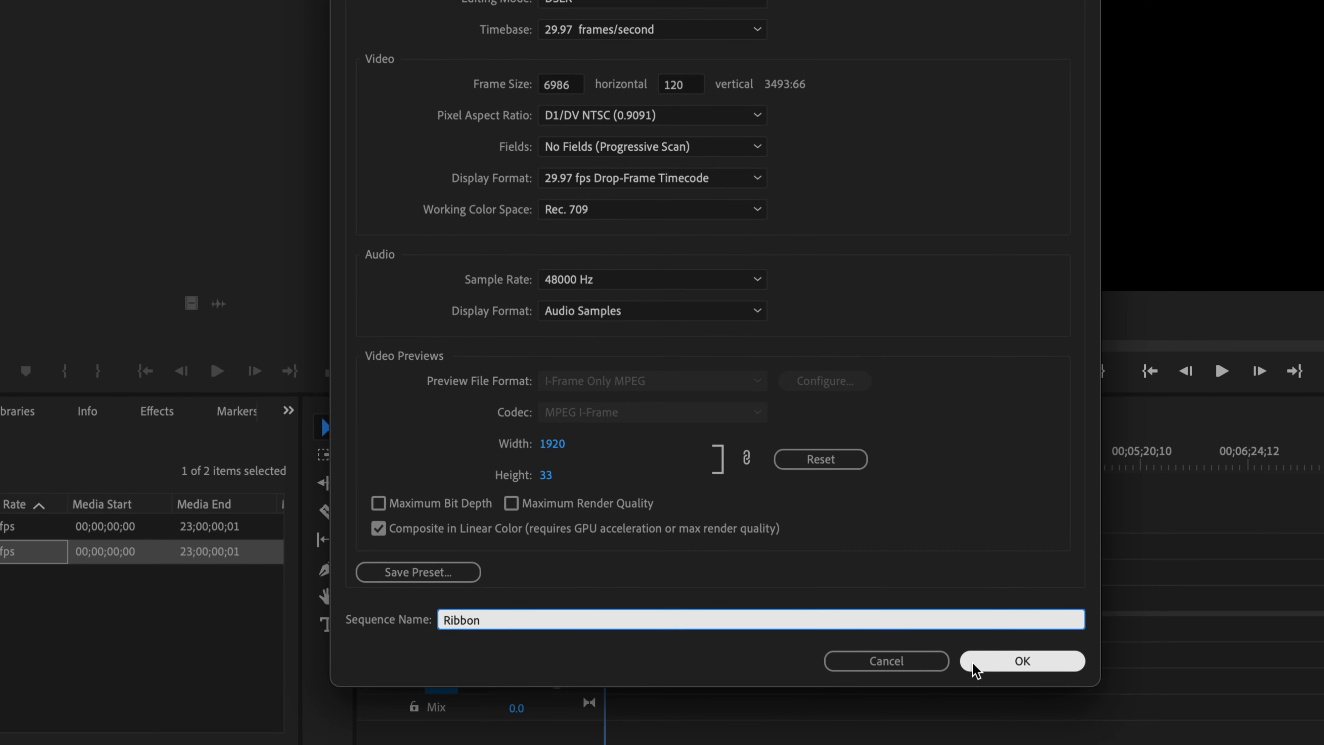
pyautogui.click(1011, 665)
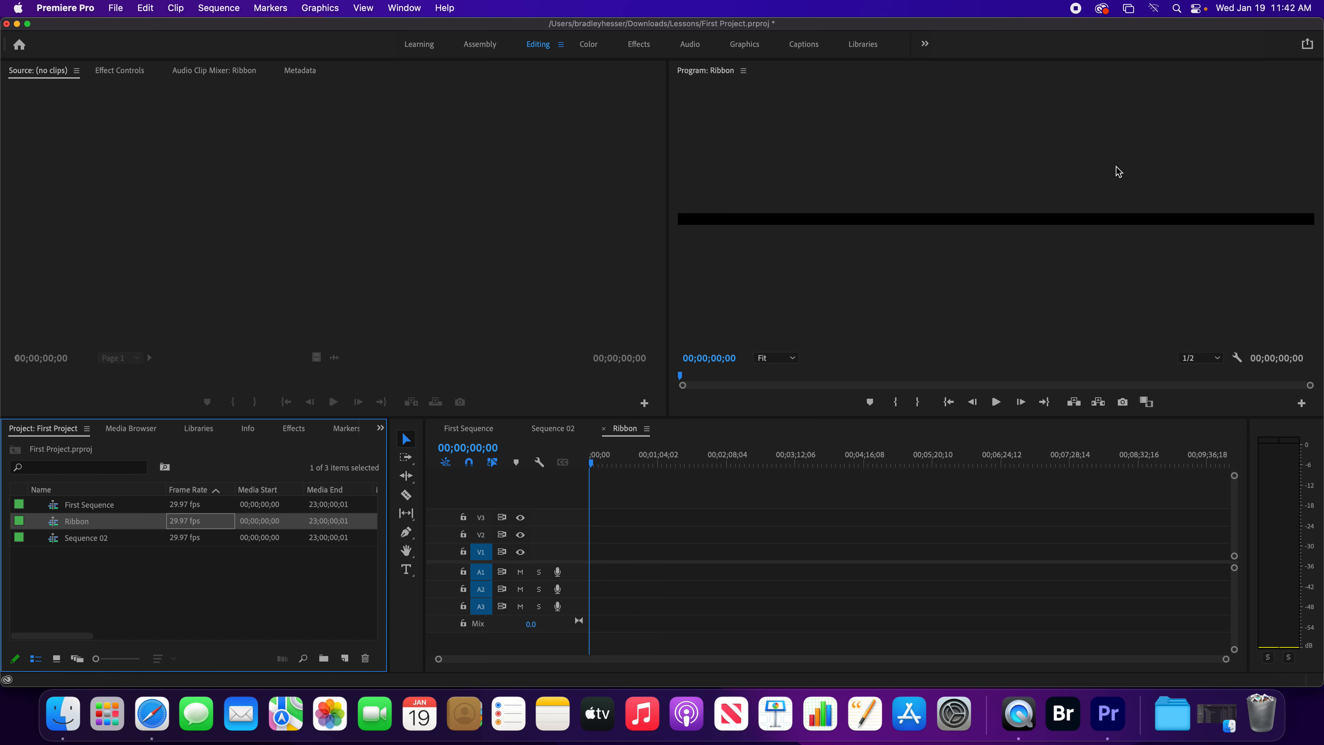
# Review the project's General, Scratch Disks and Ingest settings and close the project settings.
pyautogui.click(115, 9)
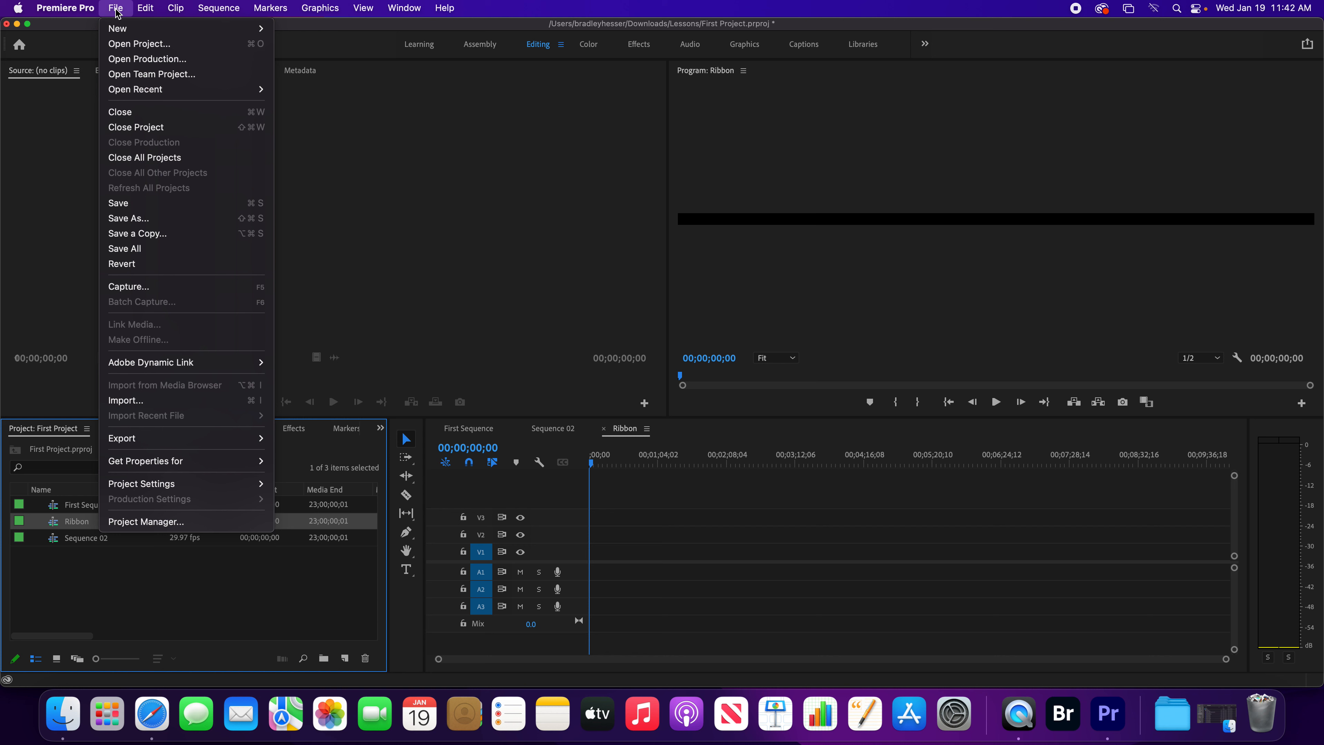
pyautogui.moveTo(213, 485)
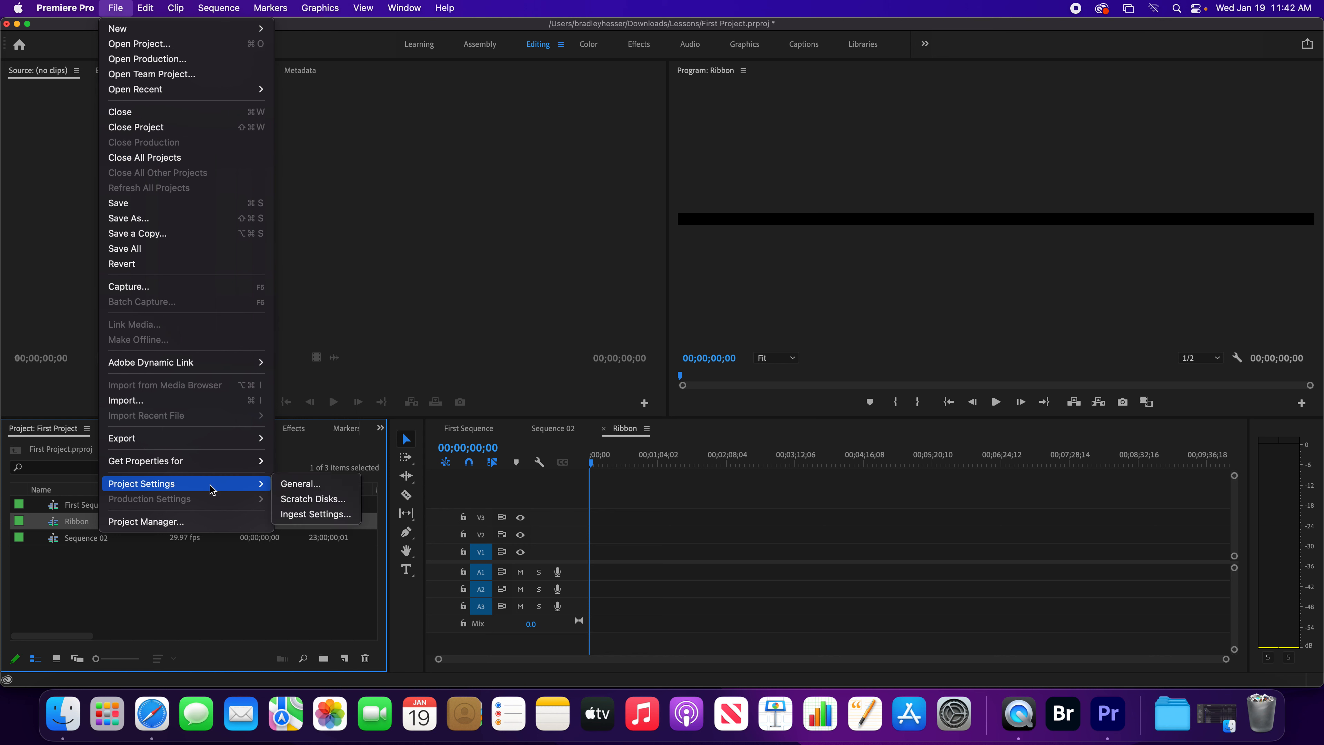
pyautogui.click(301, 485)
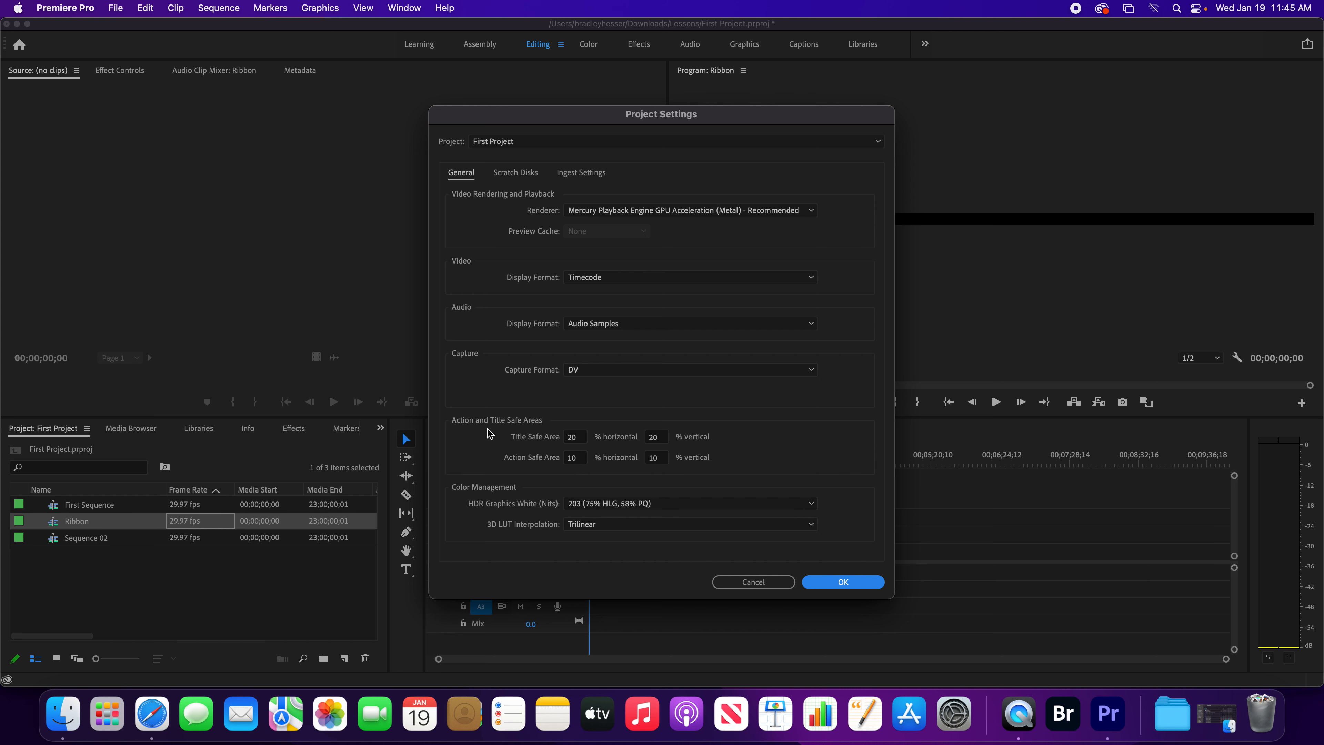
pyautogui.click(517, 172)
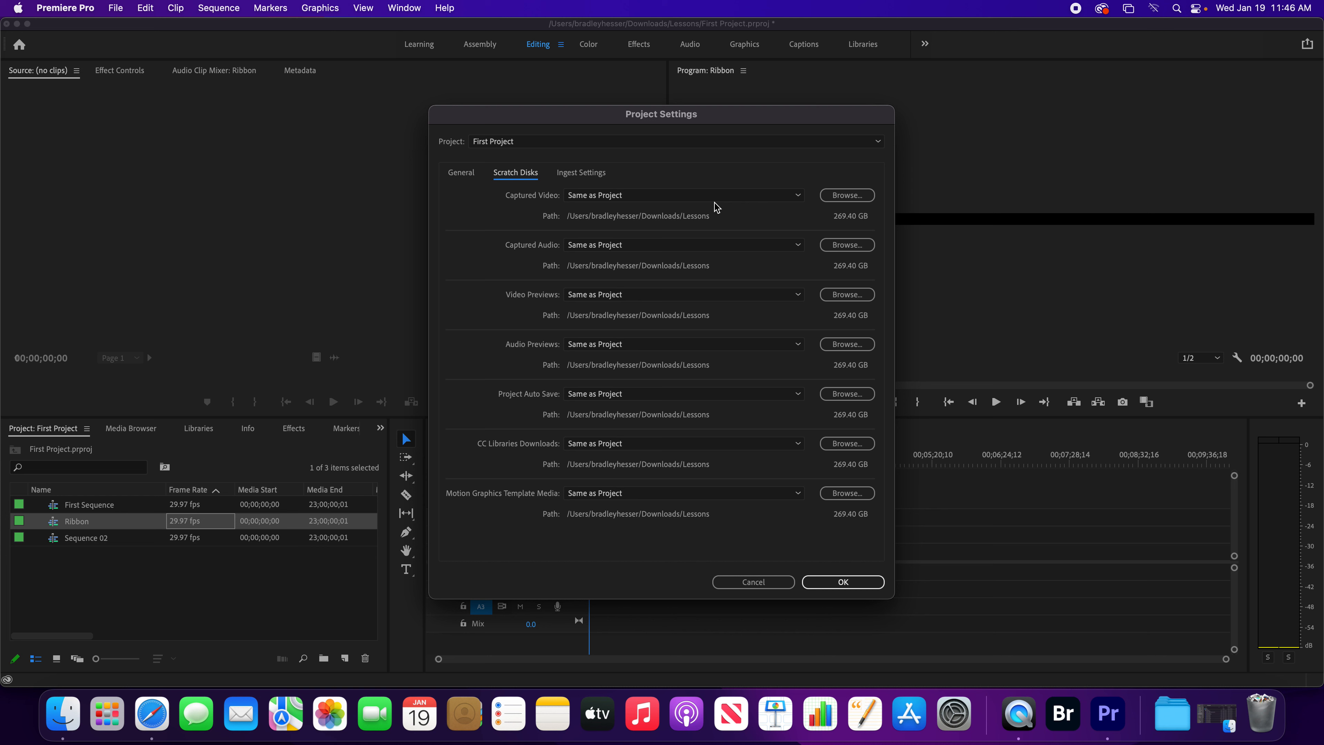
pyautogui.click(589, 176)
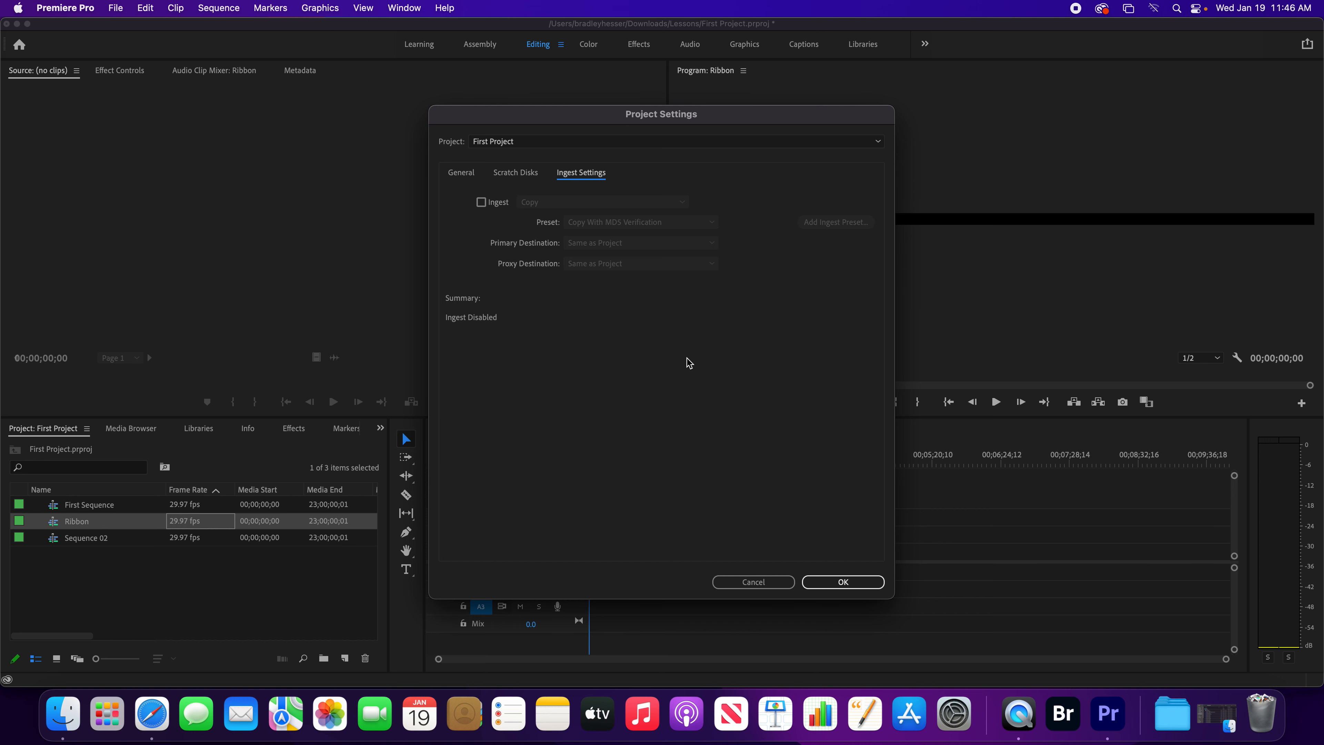
pyautogui.click(848, 580)
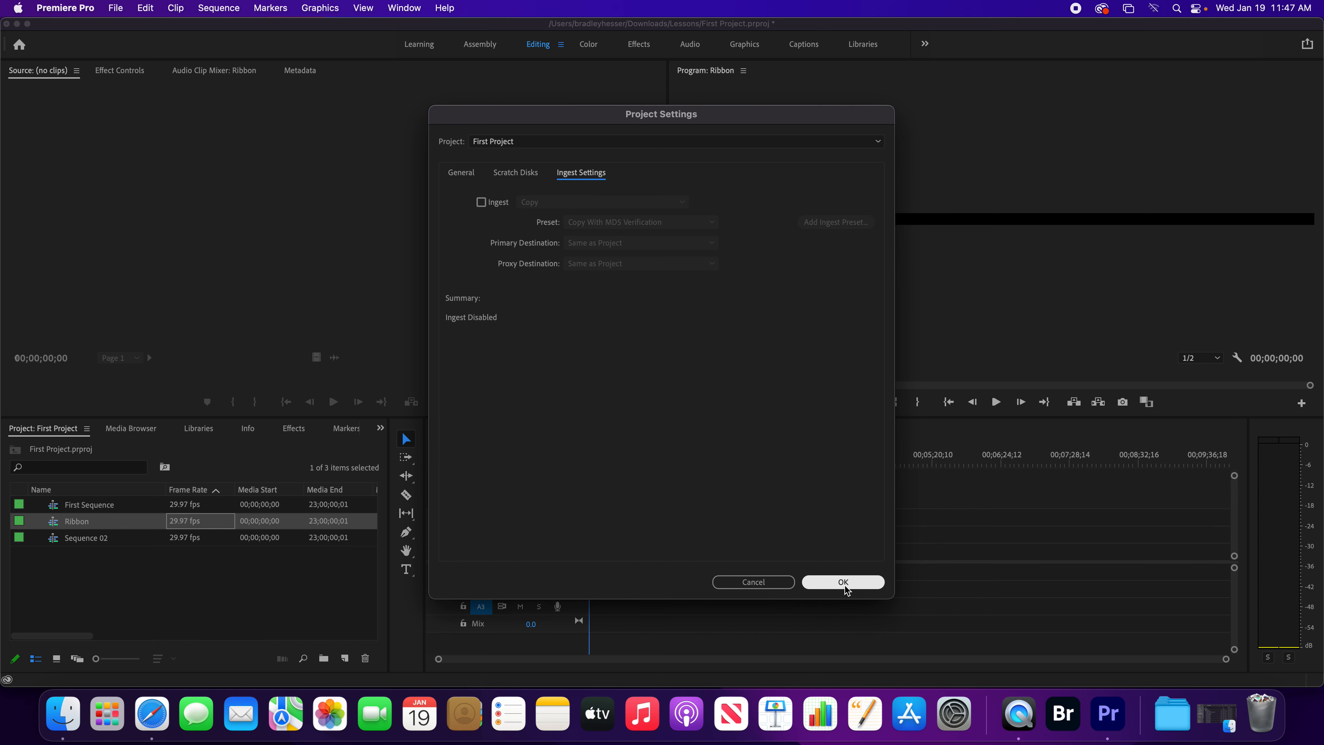